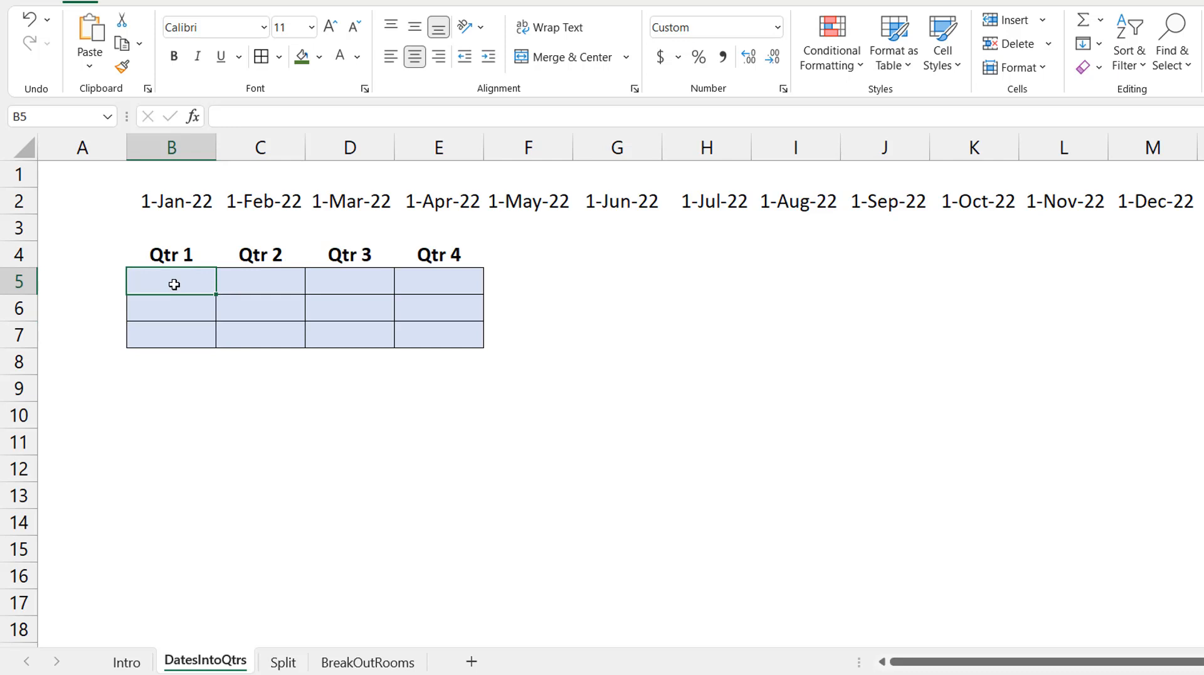
# - Enter =WRAPCOLS($B$2:$M$2,3) in B5 to arrange the twelve dates under the four quarter headings
pyautogui.write('=wrap')
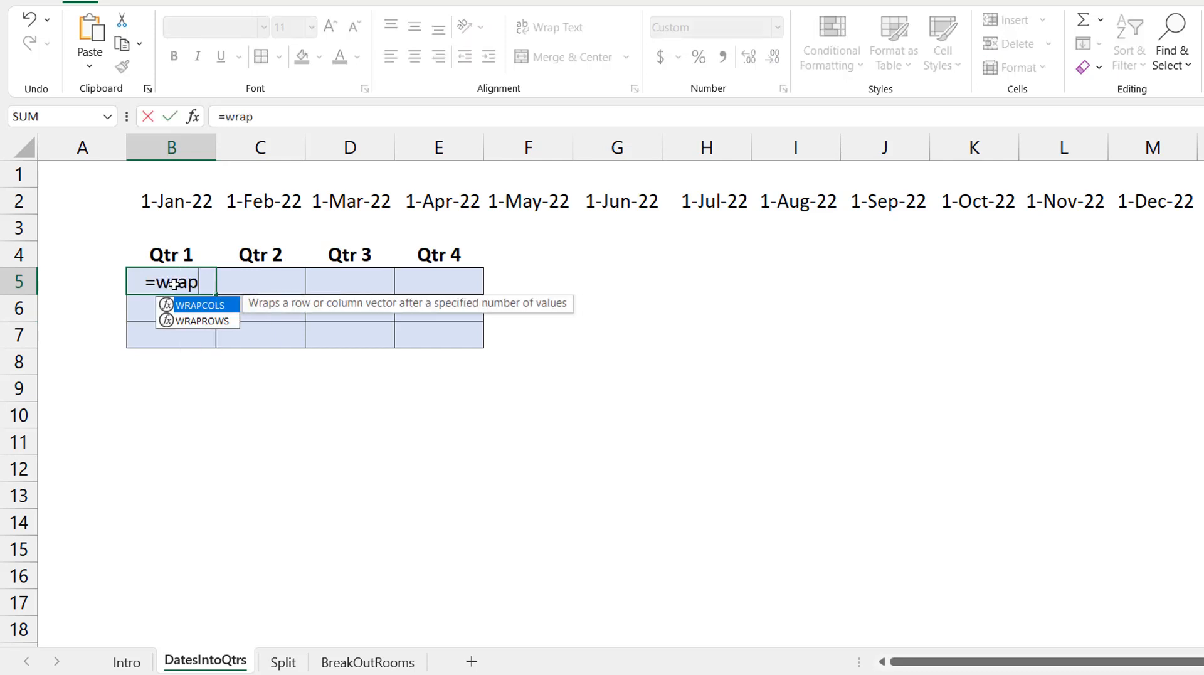
pyautogui.write('cols')
pyautogui.press('Tab')
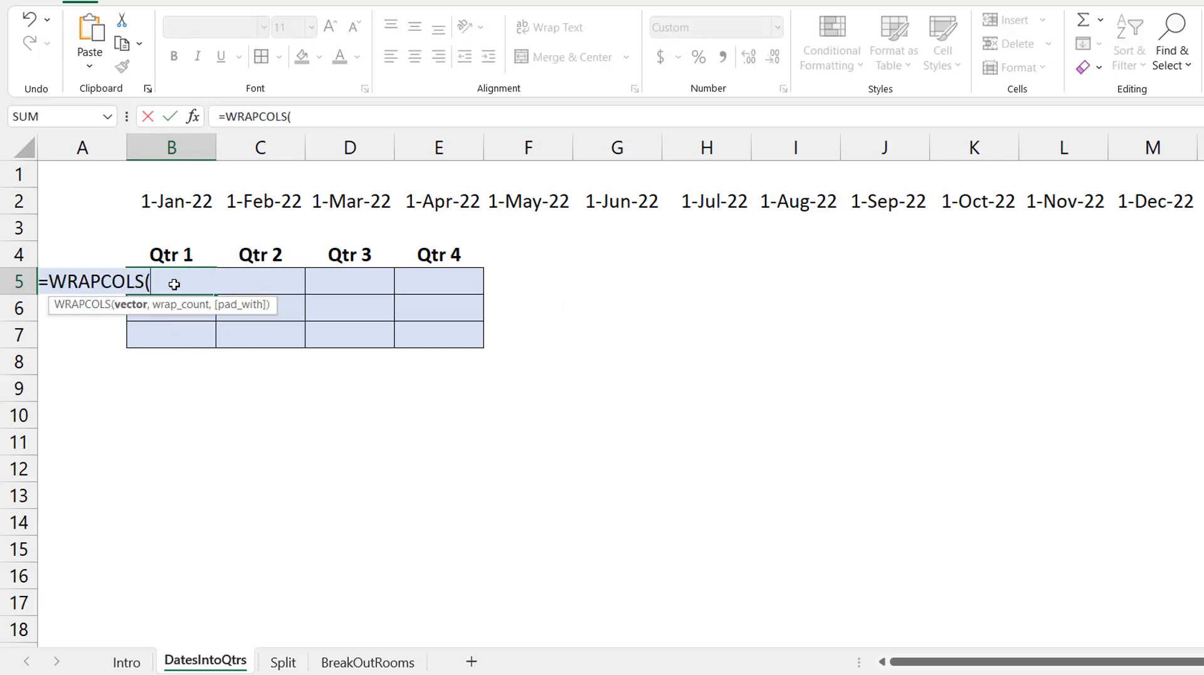
pyautogui.click(164, 203)
pyautogui.hotkey('ctrl', 'shift', 'Right')
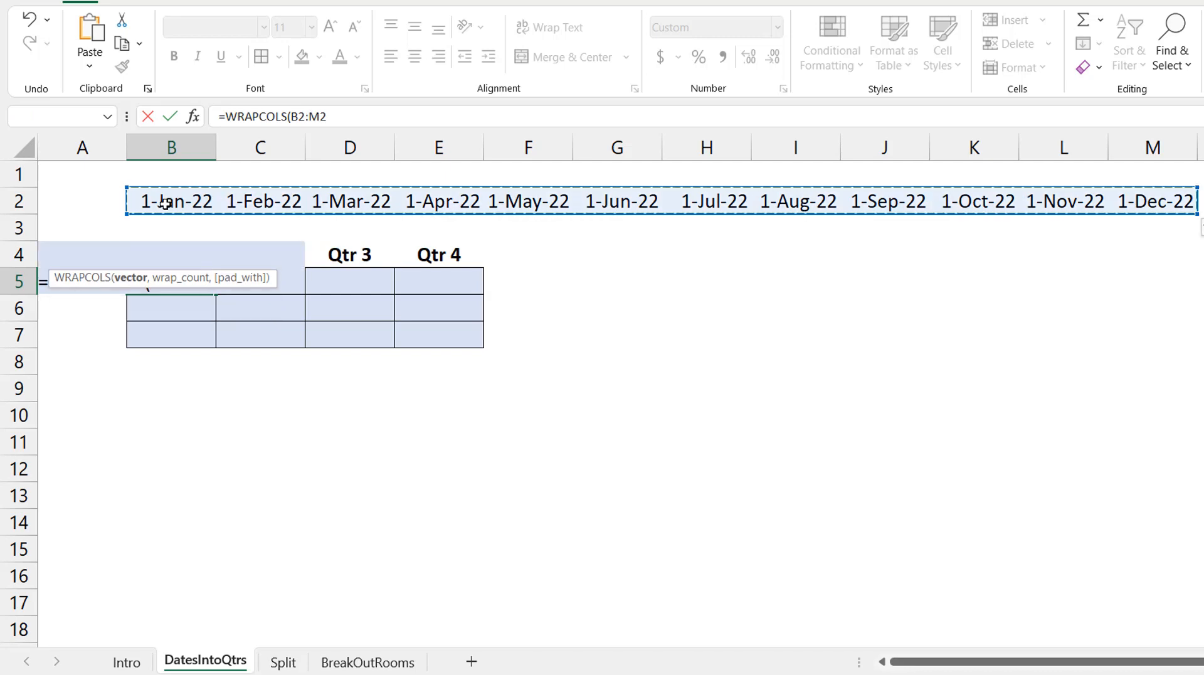
pyautogui.press('F4')
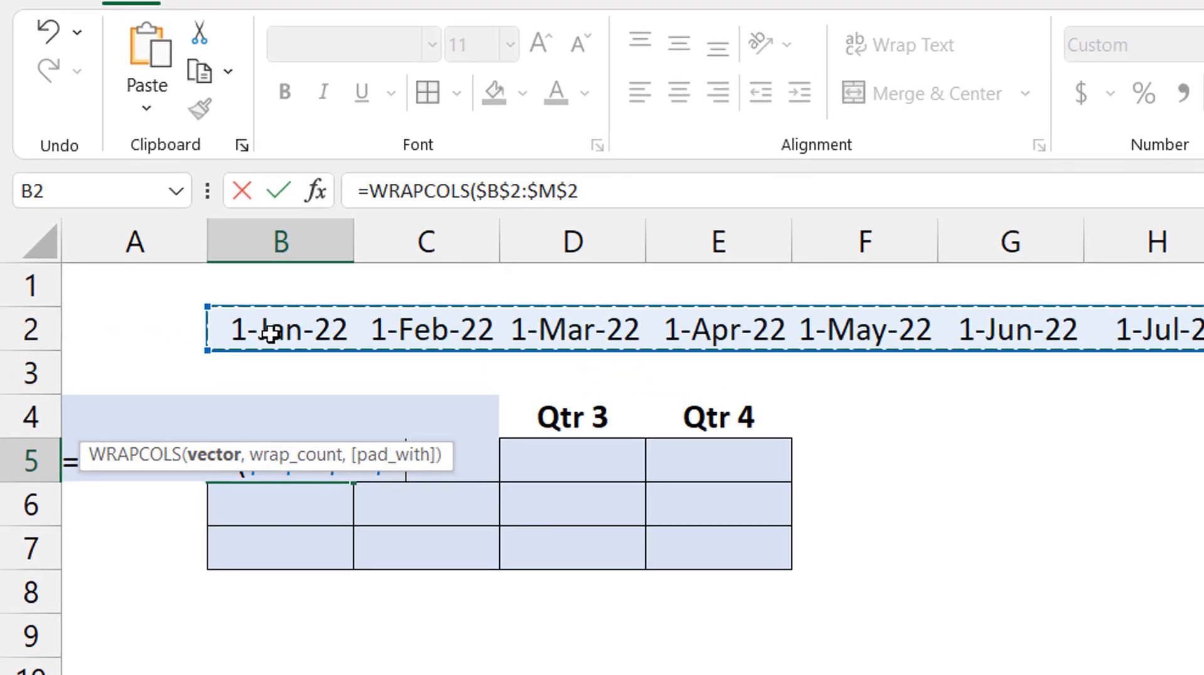
pyautogui.write(',')
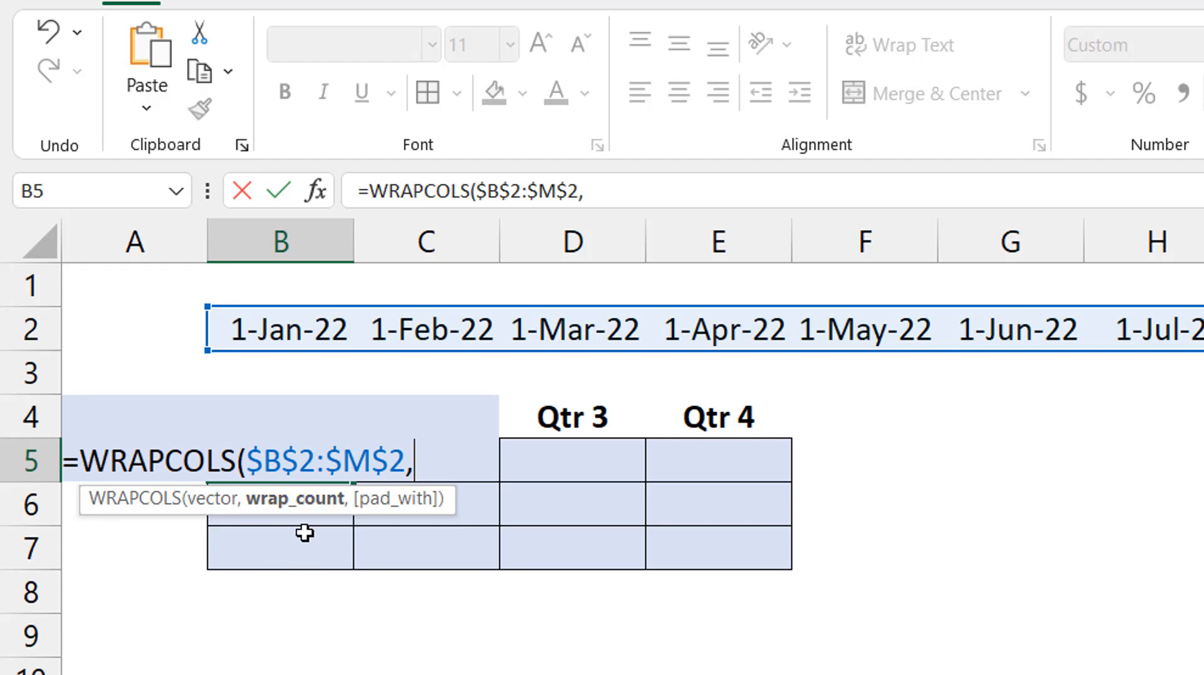
pyautogui.write('3)')
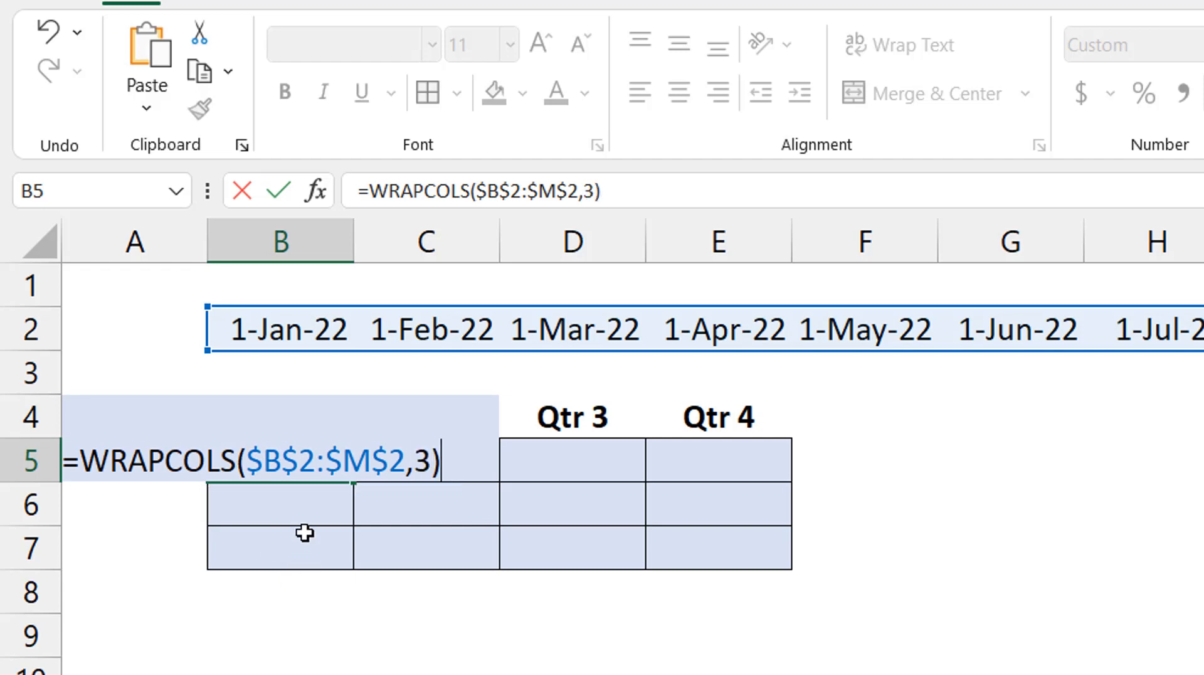
pyautogui.hotkey('ctrl', 'Return')
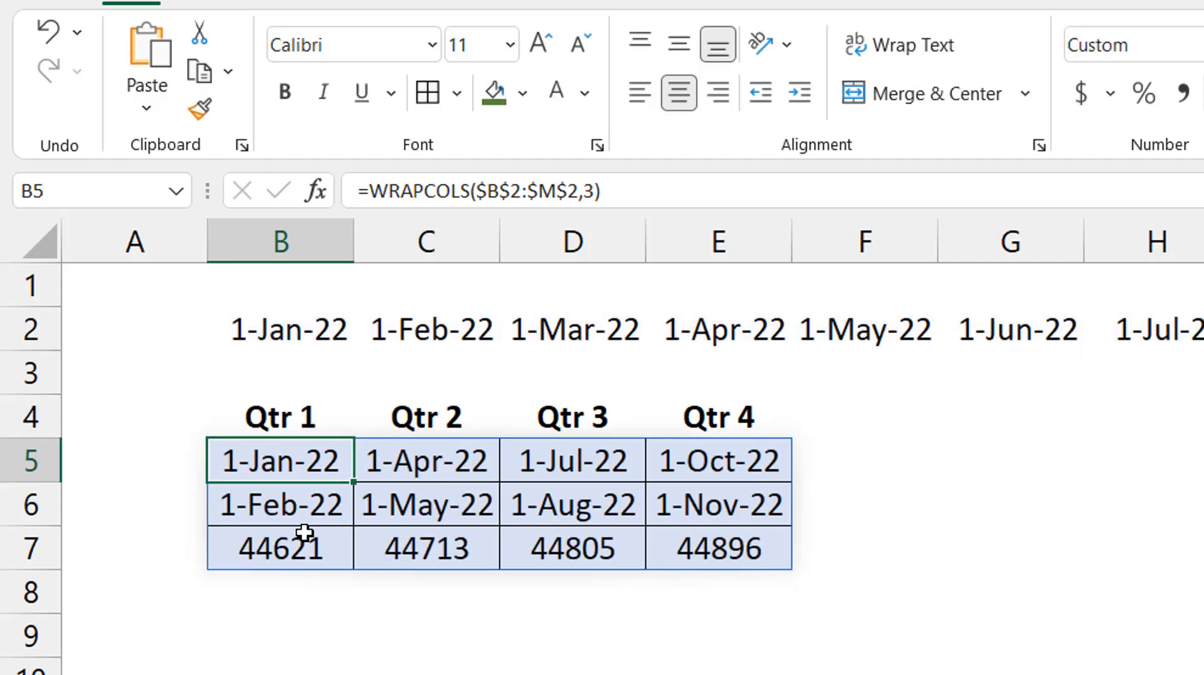
# - Format the third row of the quarter table, B7:E7, as day-month-year dates
pyautogui.click(305, 532)
pyautogui.hotkey('ctrl', 'shift', 'Right')
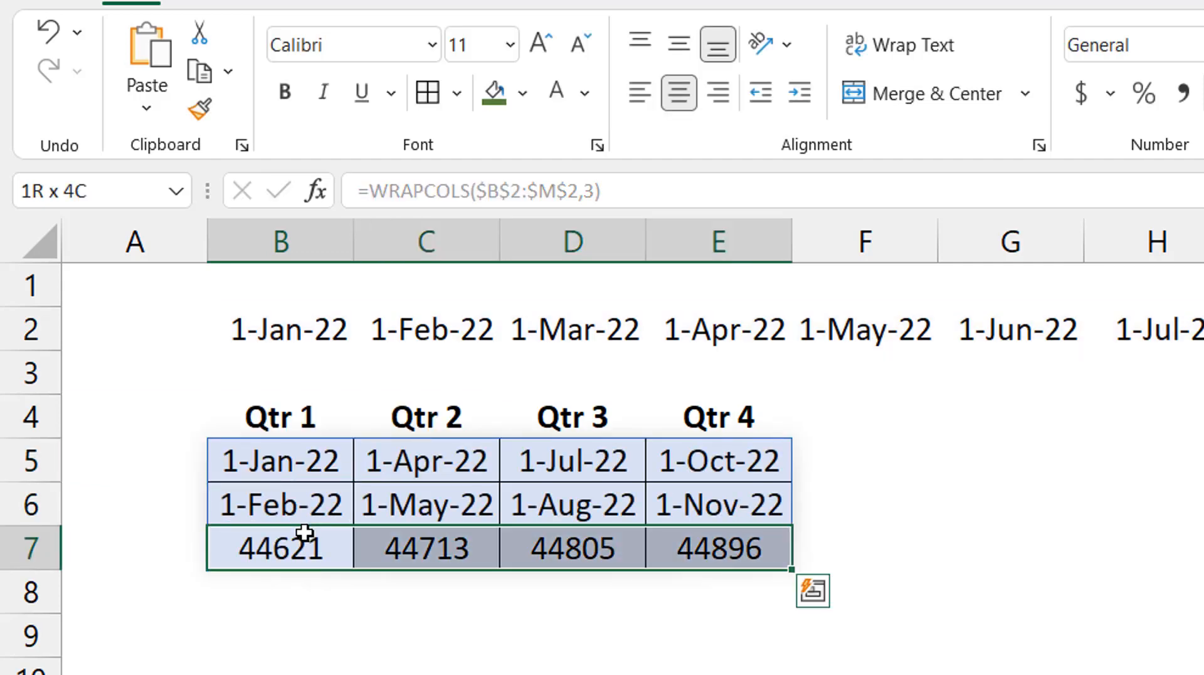
pyautogui.hotkey('ctrl', 'shift', '3')
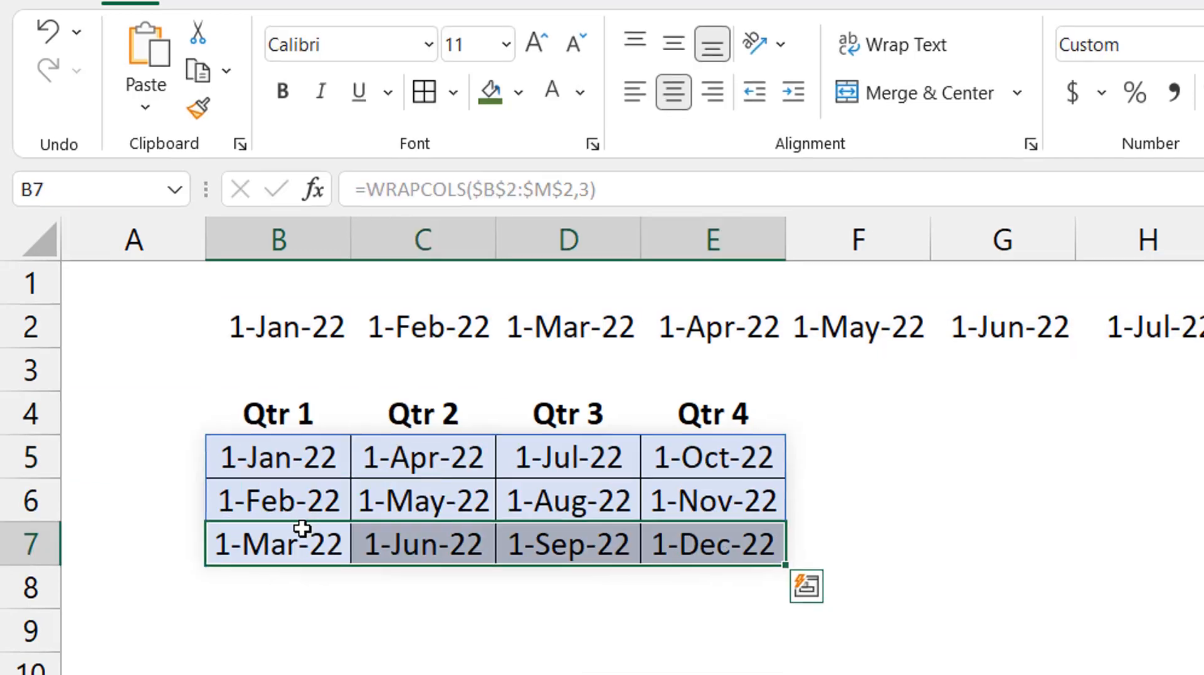
pyautogui.press('Up')
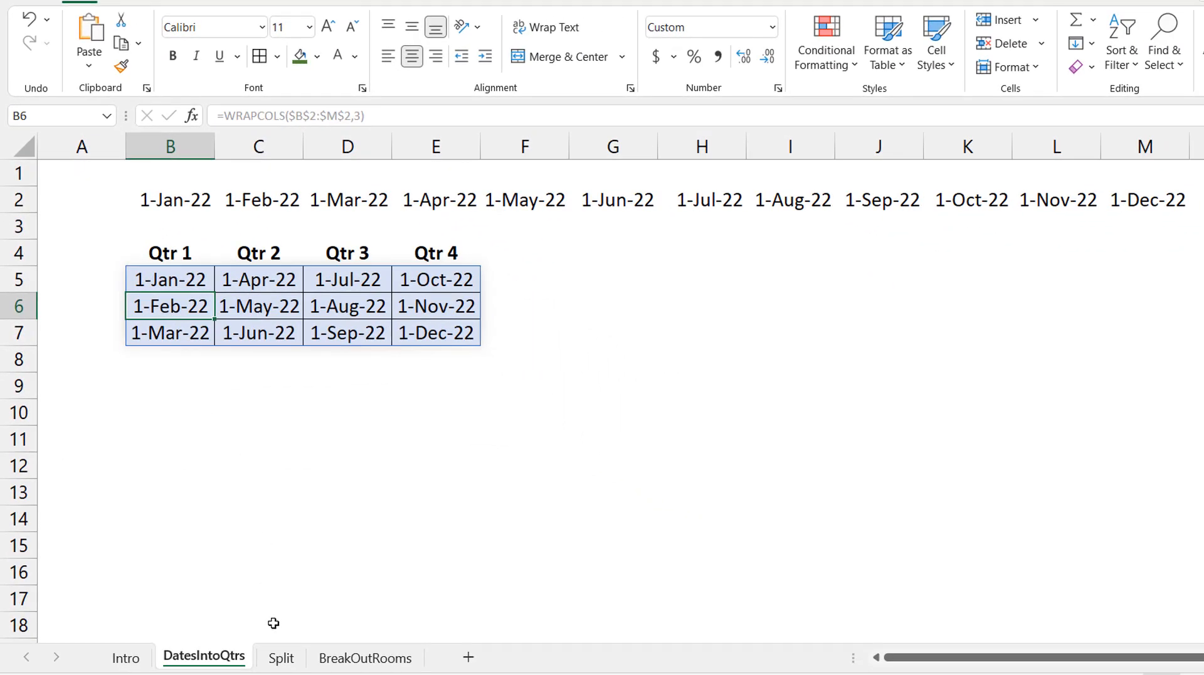
# - On the Split sheet, clear the INDEX formulas from E10:I17
pyautogui.click(284, 665)
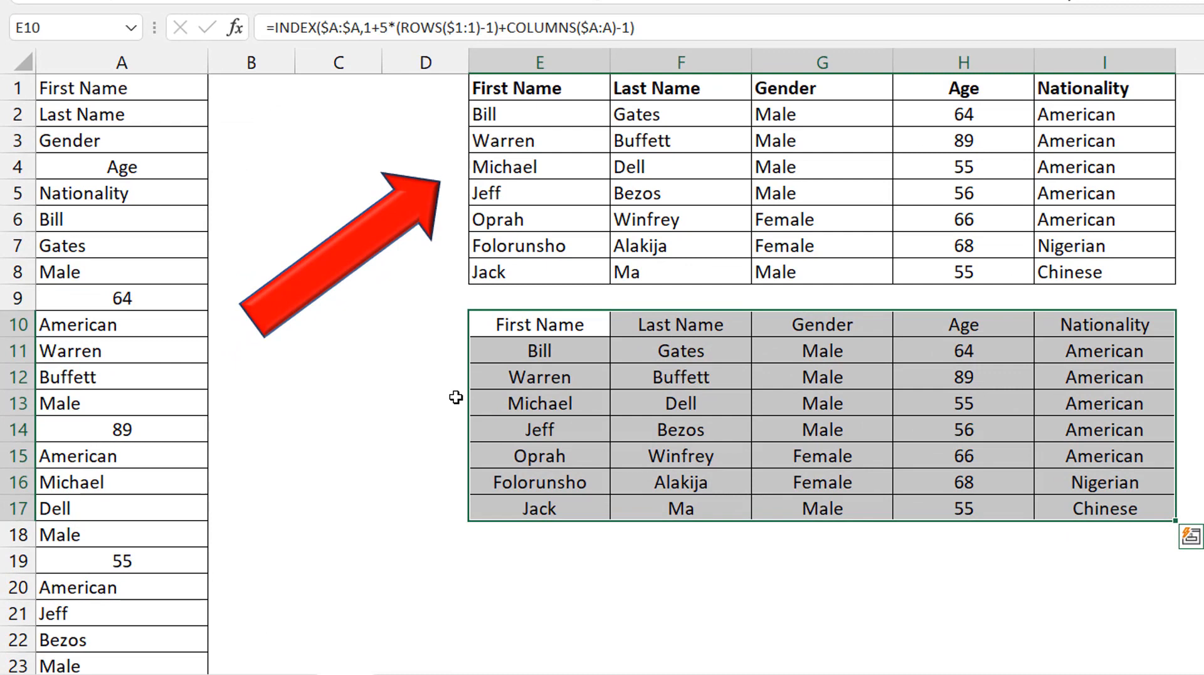
pyautogui.click(562, 323)
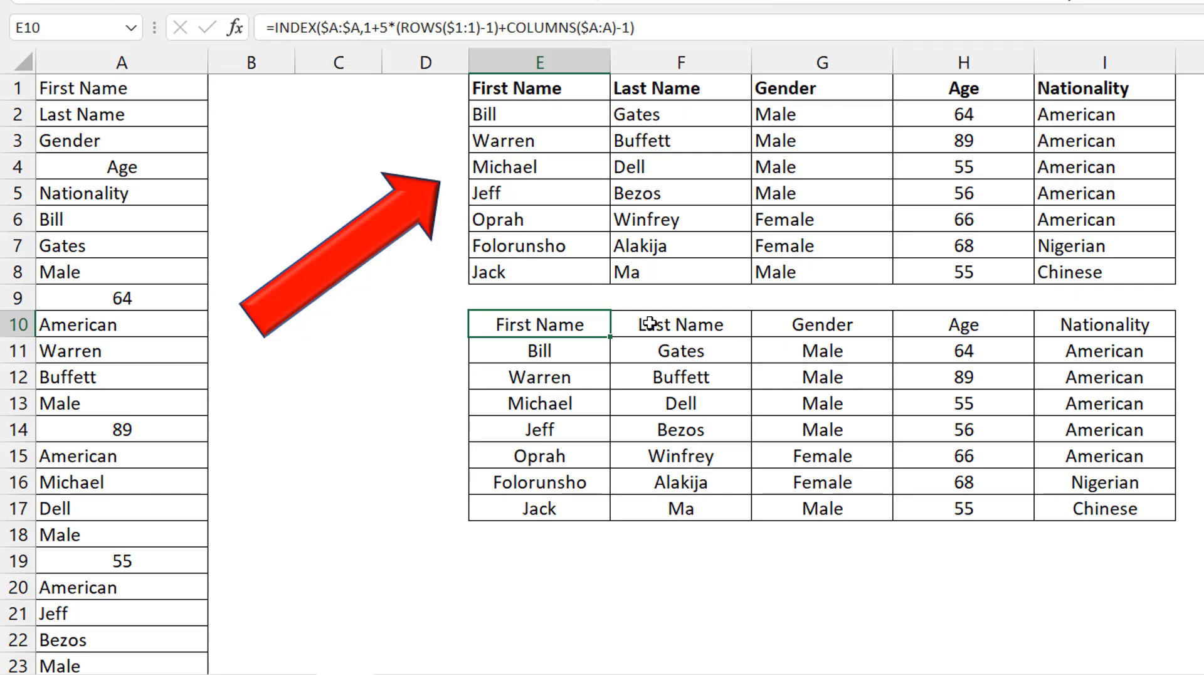
pyautogui.click(549, 349)
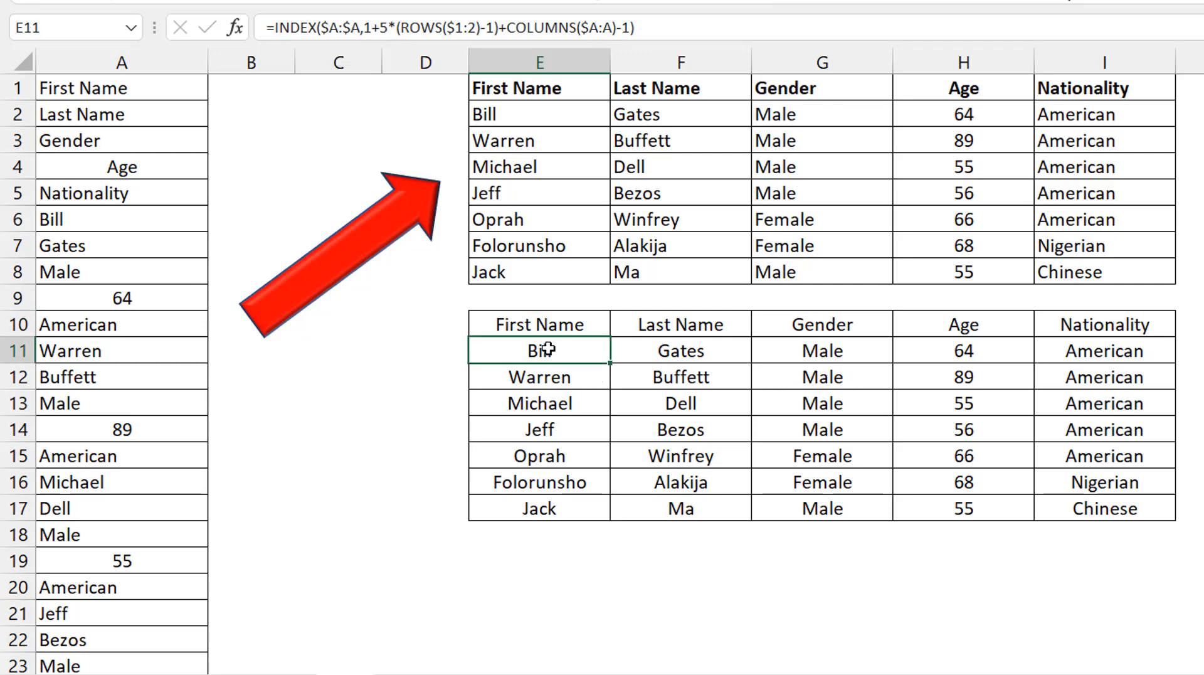
pyautogui.press('Up')
pyautogui.hotkey('ctrl', 'shift', 'Right')
pyautogui.hotkey('ctrl', 'shift', 'Down')
pyautogui.press('Delete')
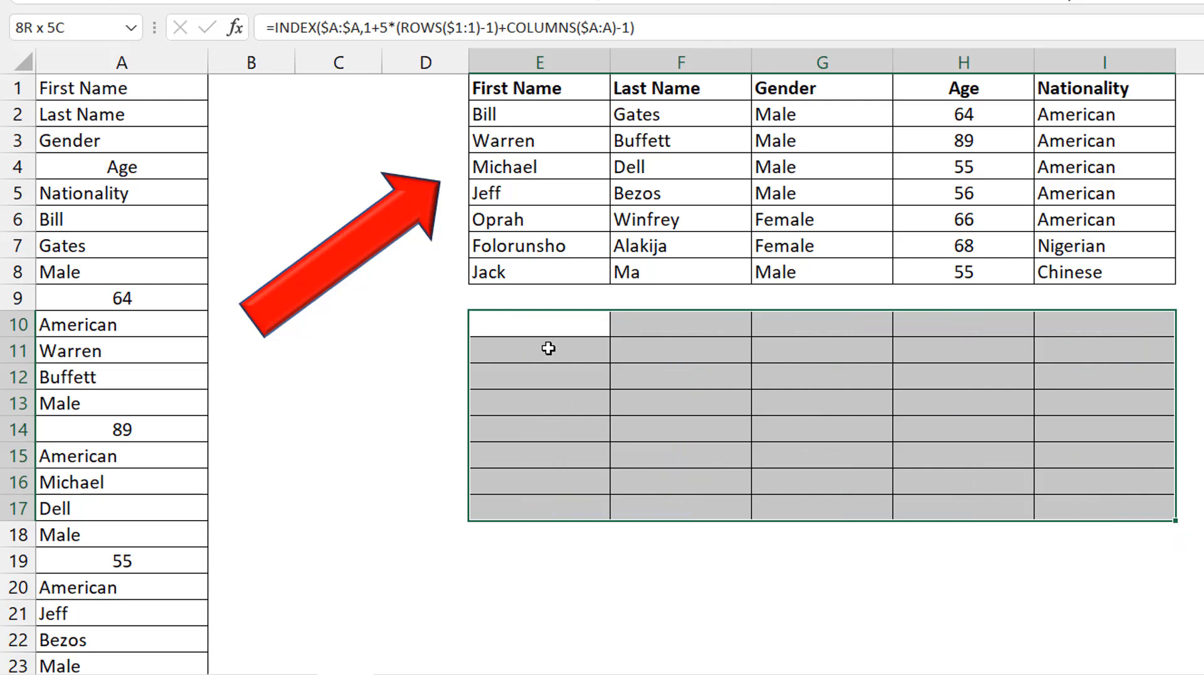
pyautogui.click(149, 106)
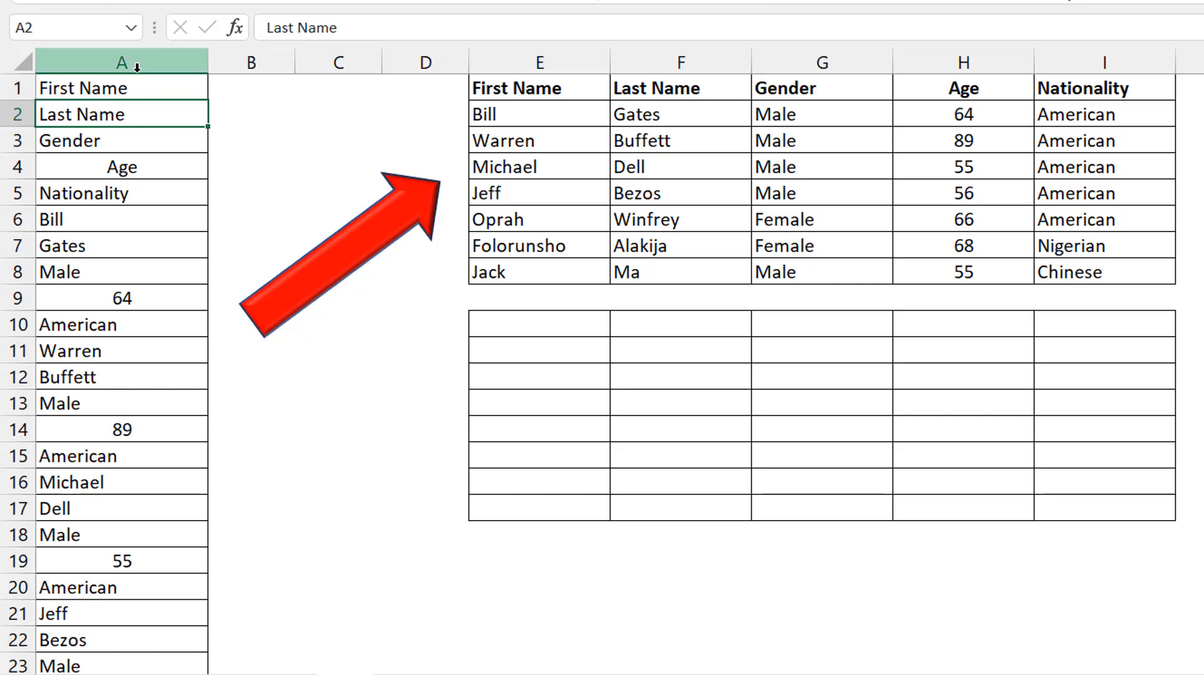
pyautogui.moveTo(138, 82); pyautogui.dragTo(148, 189)
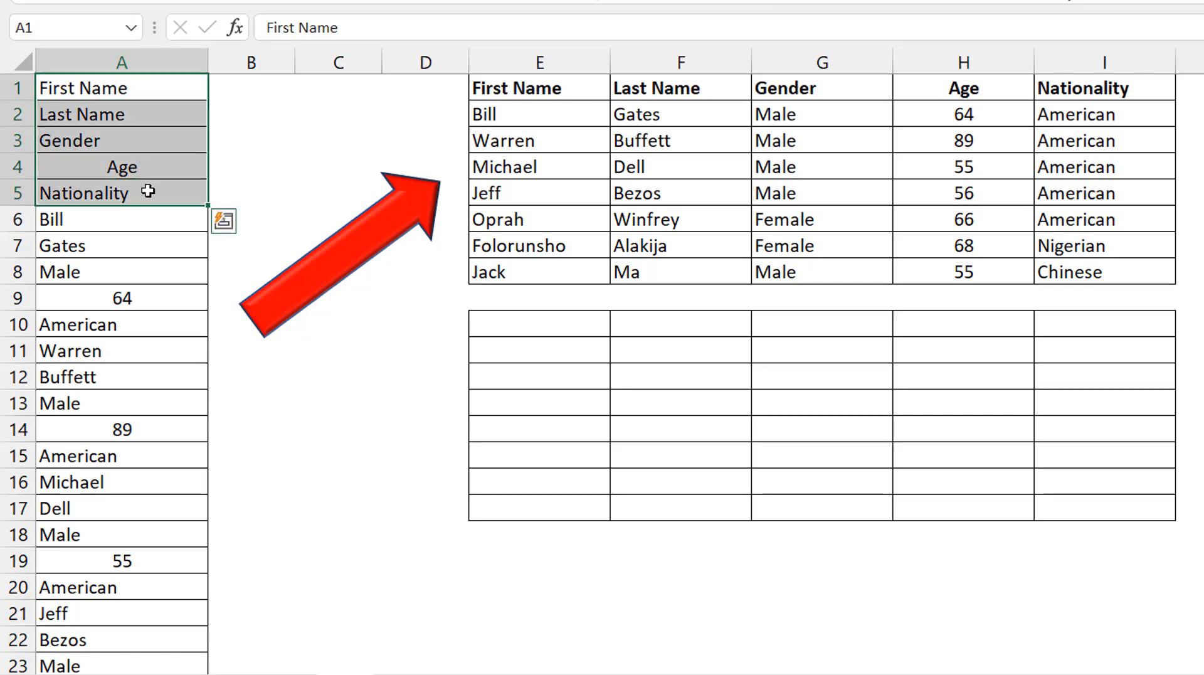
pyautogui.moveTo(119, 227); pyautogui.dragTo(134, 353)
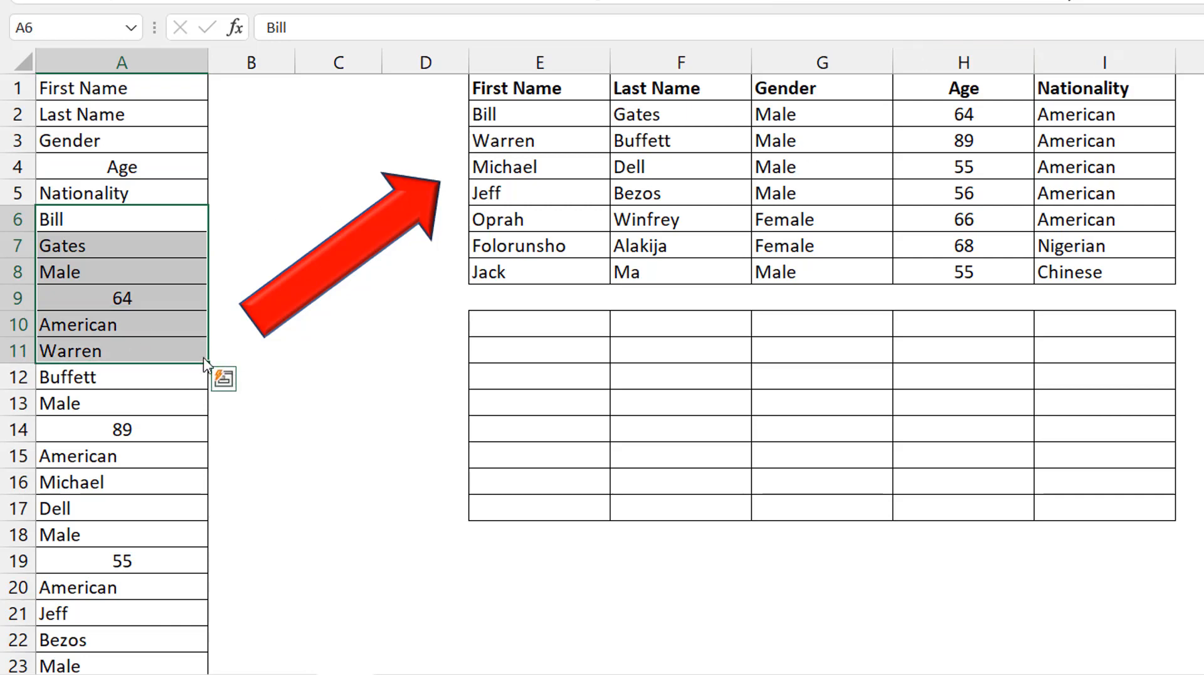
pyautogui.click(138, 117)
pyautogui.click(157, 84)
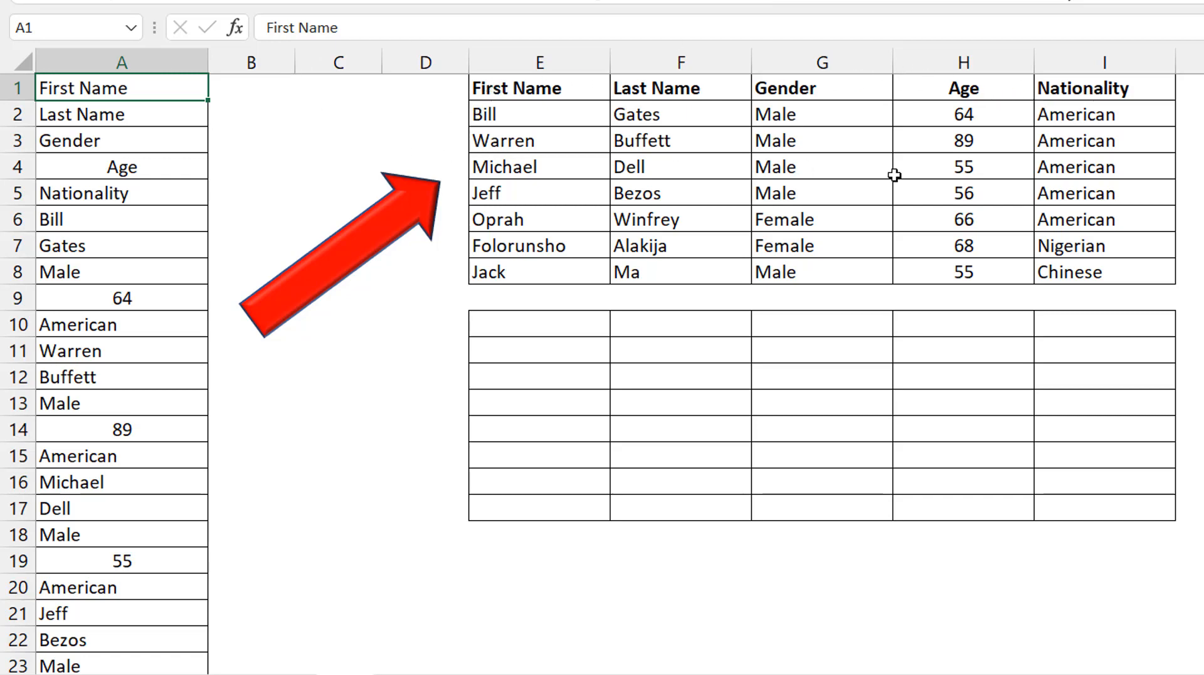
# - Enter =WRAPROWS($A$1:$A$40,5) in E10 to split the column A list into a five-column table
pyautogui.click(551, 323)
pyautogui.write('=wraprows')
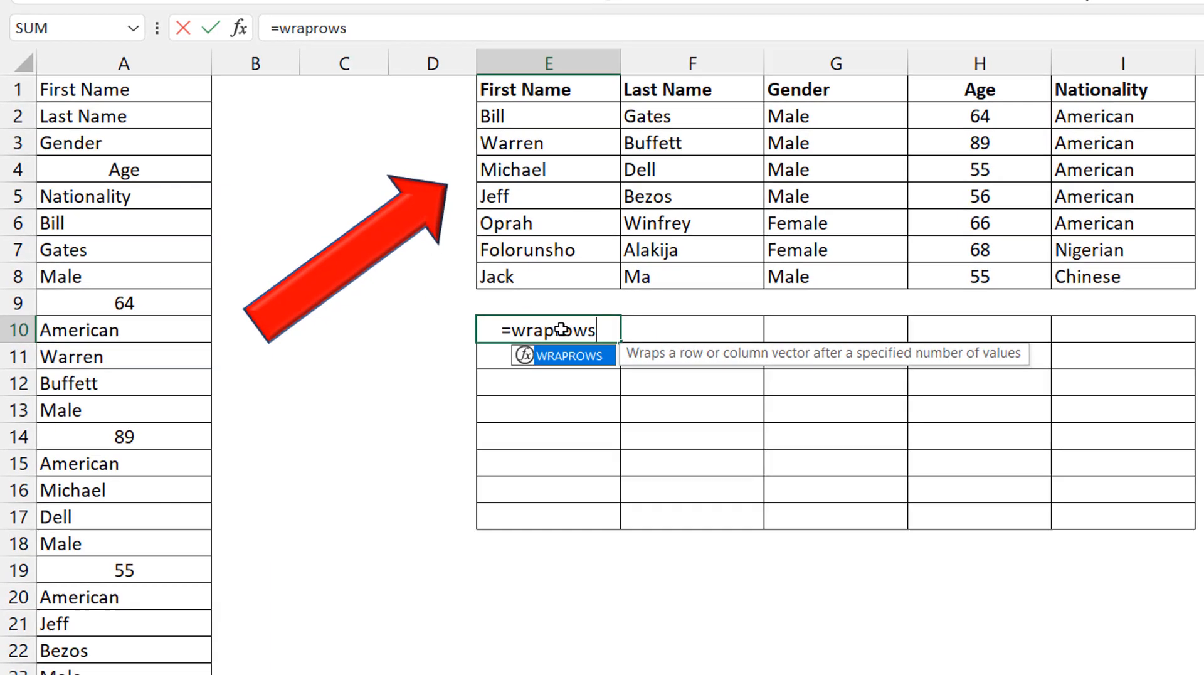
pyautogui.press('Tab')
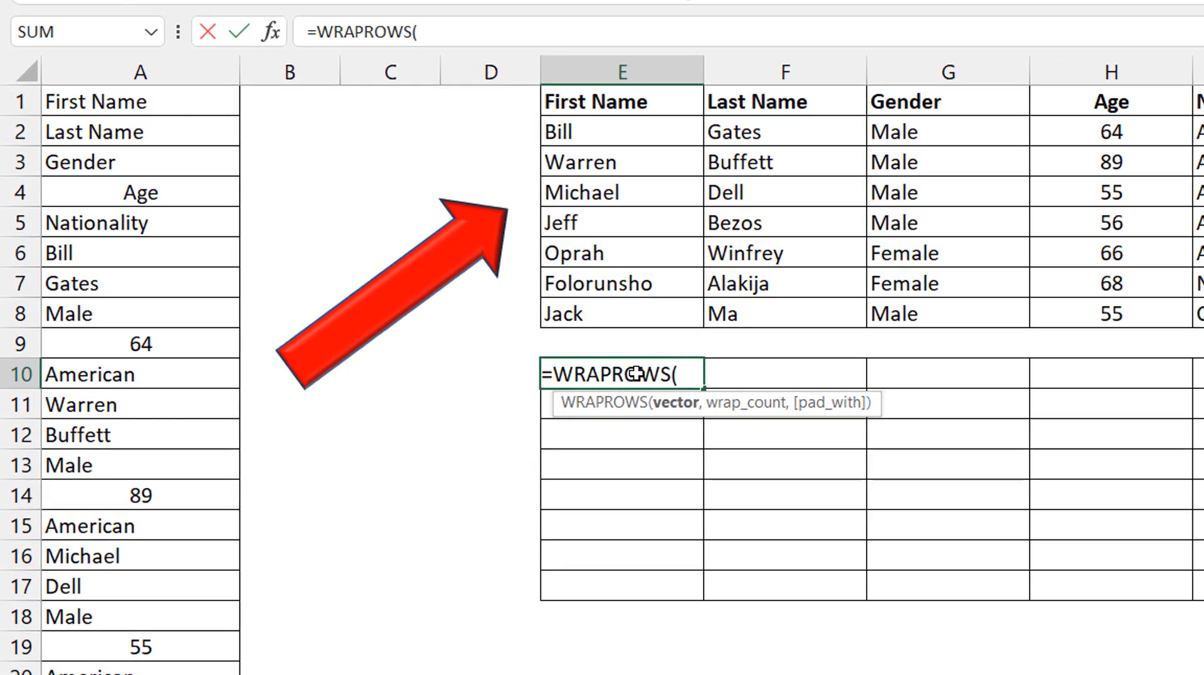
pyautogui.click(183, 107)
pyautogui.hotkey('ctrl', 'shift', 'Down')
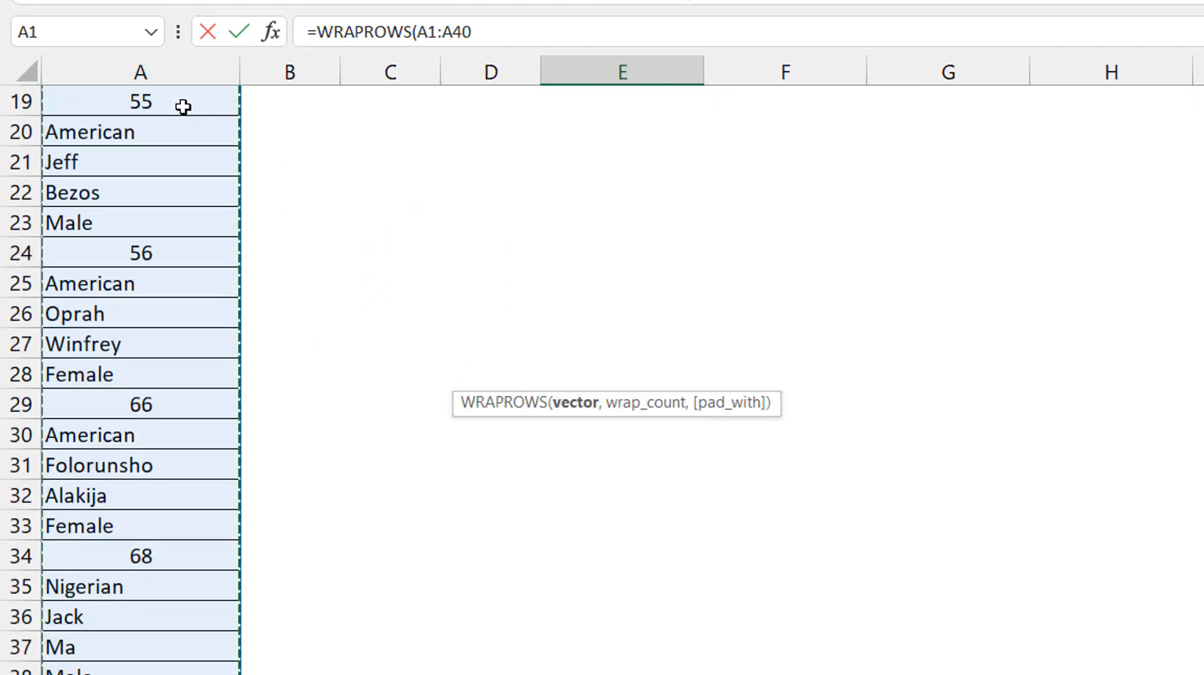
pyautogui.press('F4')
pyautogui.write(',')
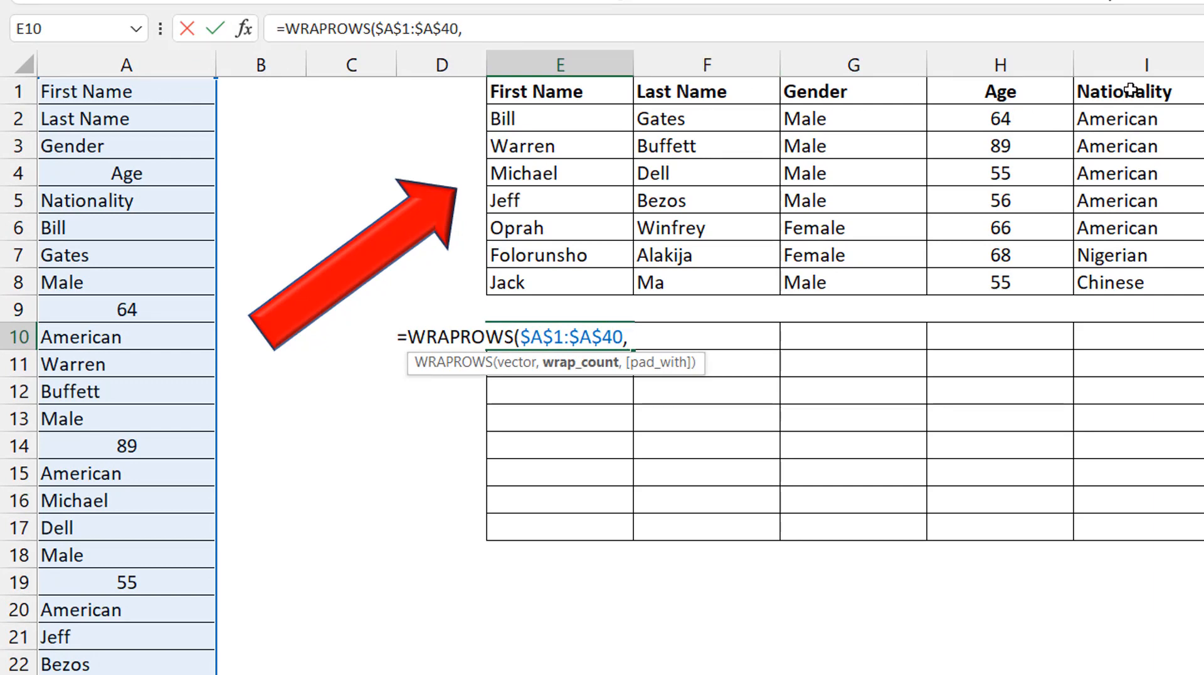
pyautogui.write('5)')
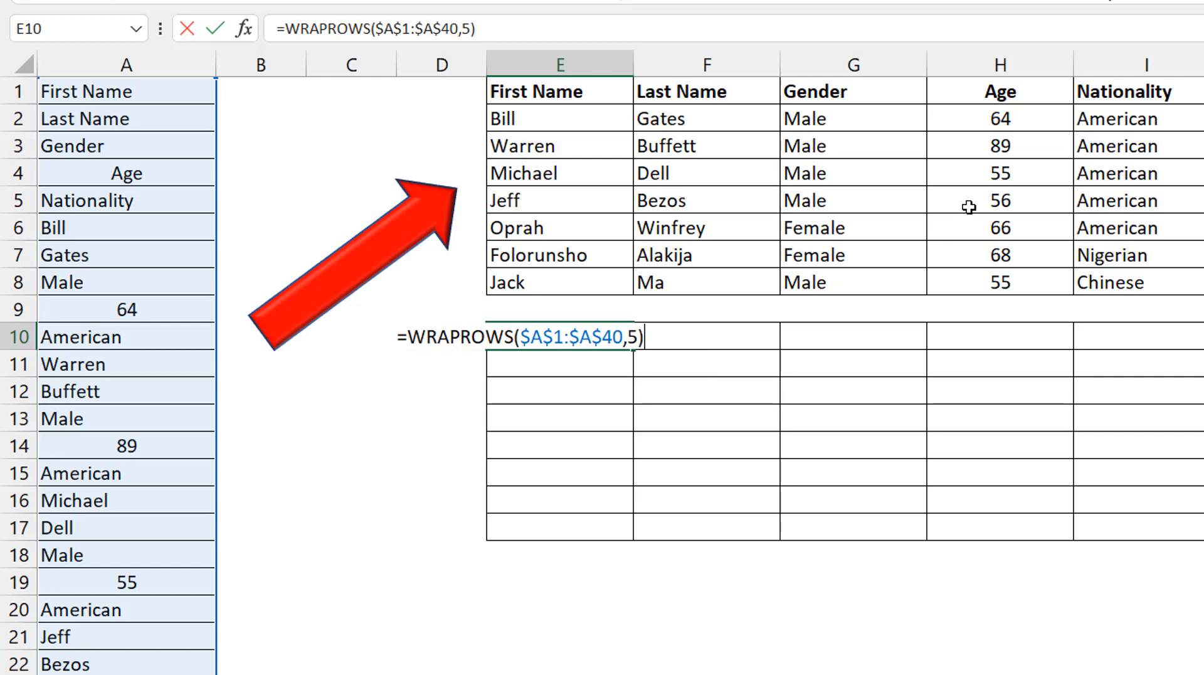
pyautogui.press('Return')
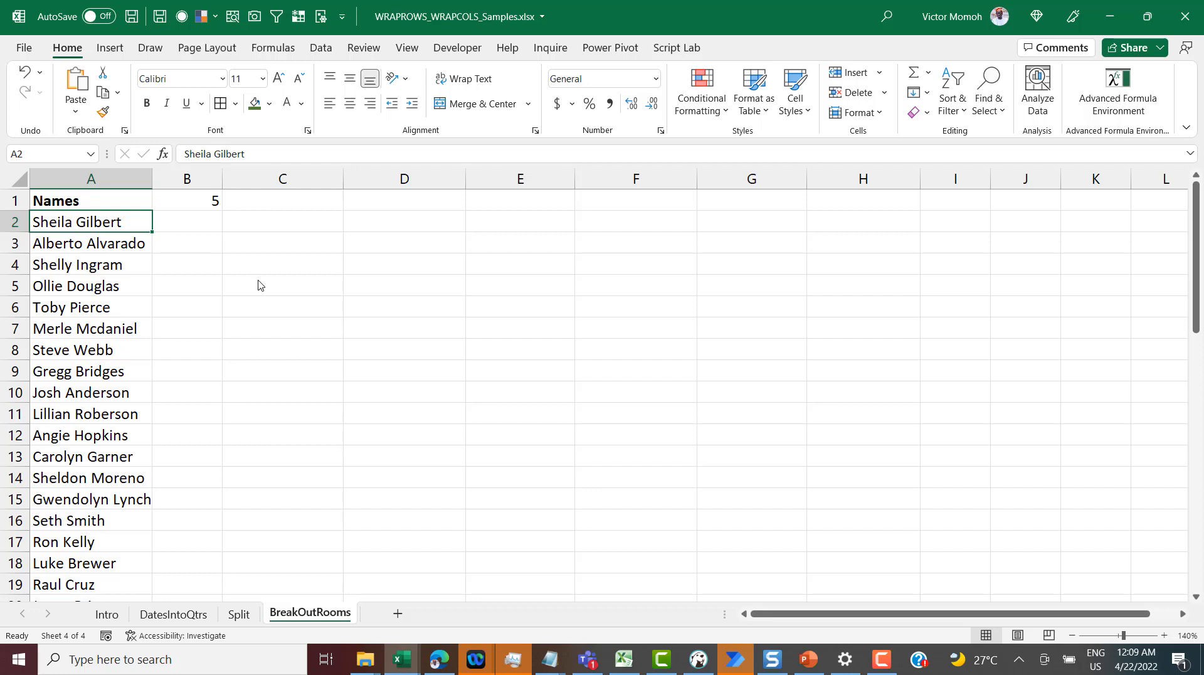
# - Examine the extent of the Names list in column A of the BreakOutRooms sheet
pyautogui.press('Down')
pyautogui.press('Right')
pyautogui.press('Right')
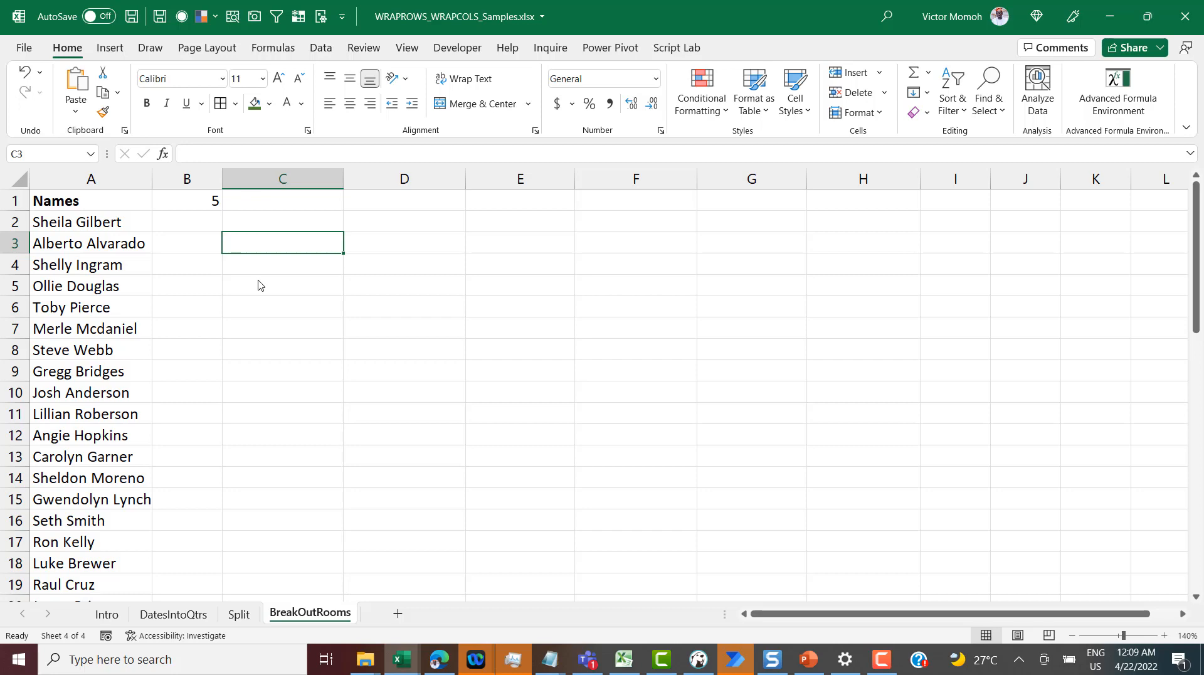
pyautogui.press('Left')
pyautogui.press('Left')
pyautogui.press('Up')
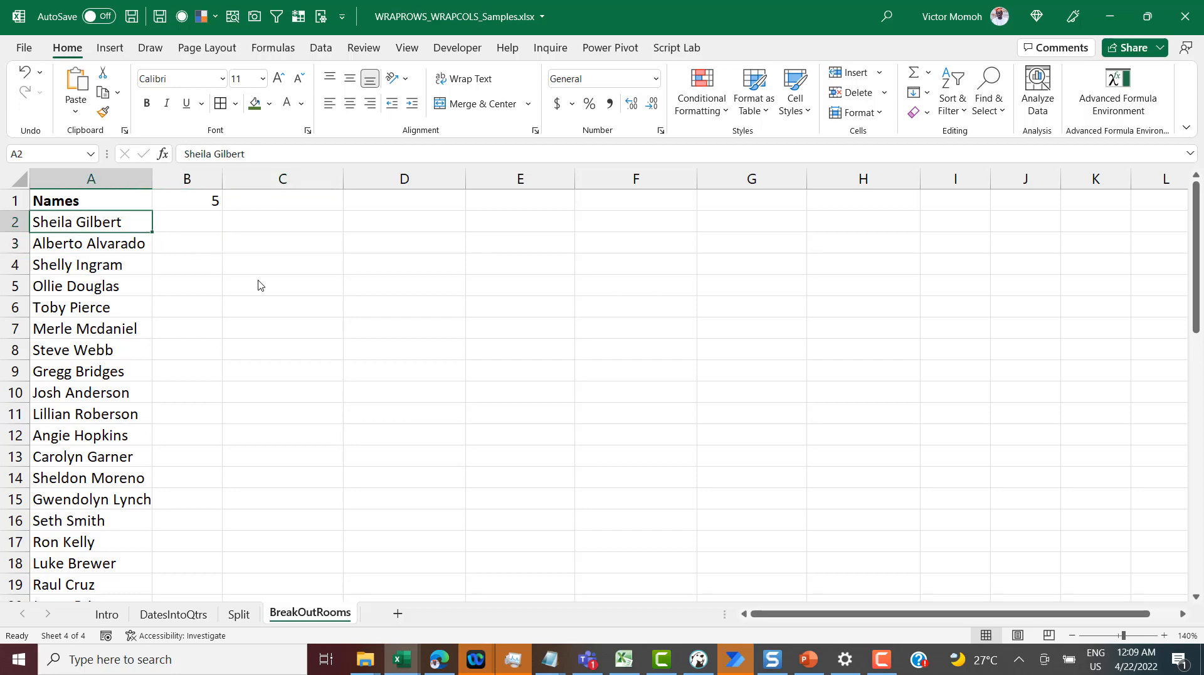
pyautogui.hotkey('ctrl', 'Down')
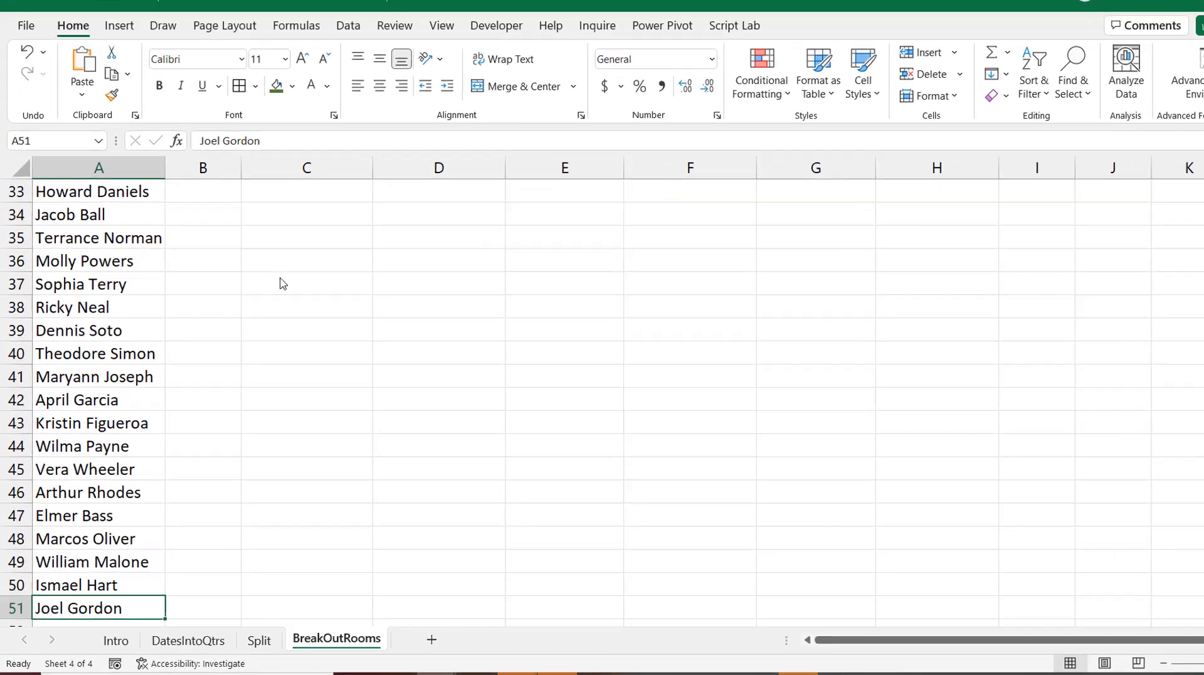
pyautogui.hotkey('ctrl', 'Up')
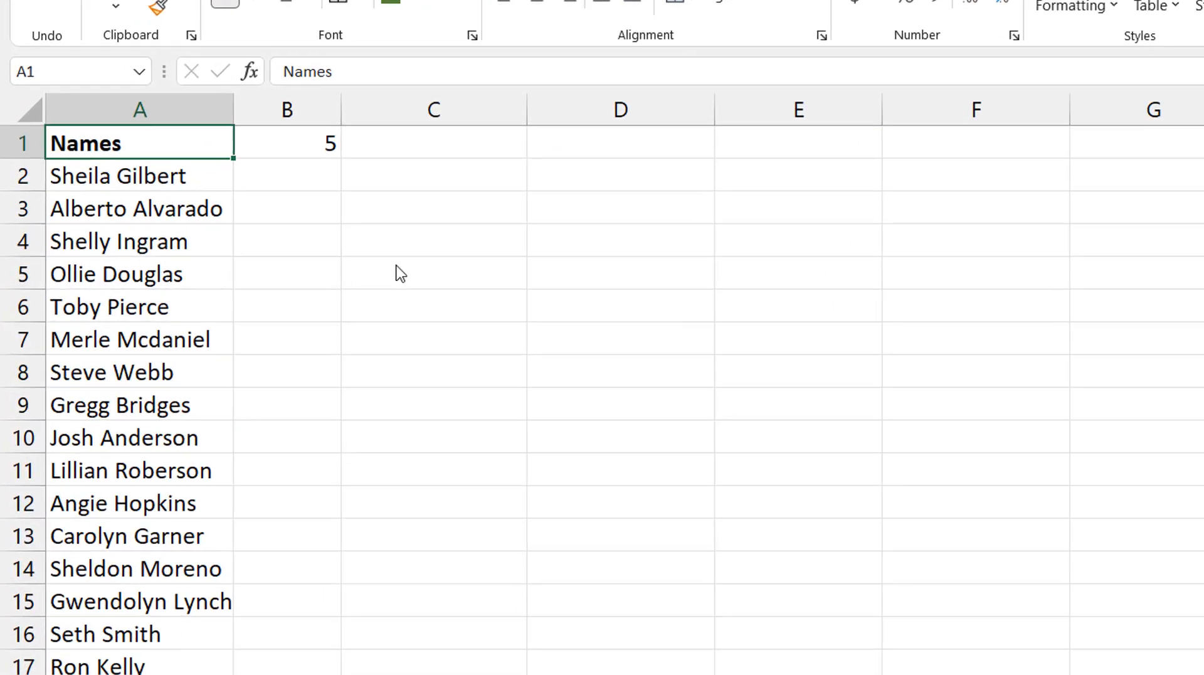
# - Start a SORTBY formula in C3 with the absolute names range $A$2:$A$51 as its array
pyautogui.press('Down')
pyautogui.press('Right')
pyautogui.press('Right')
pyautogui.press('Down')
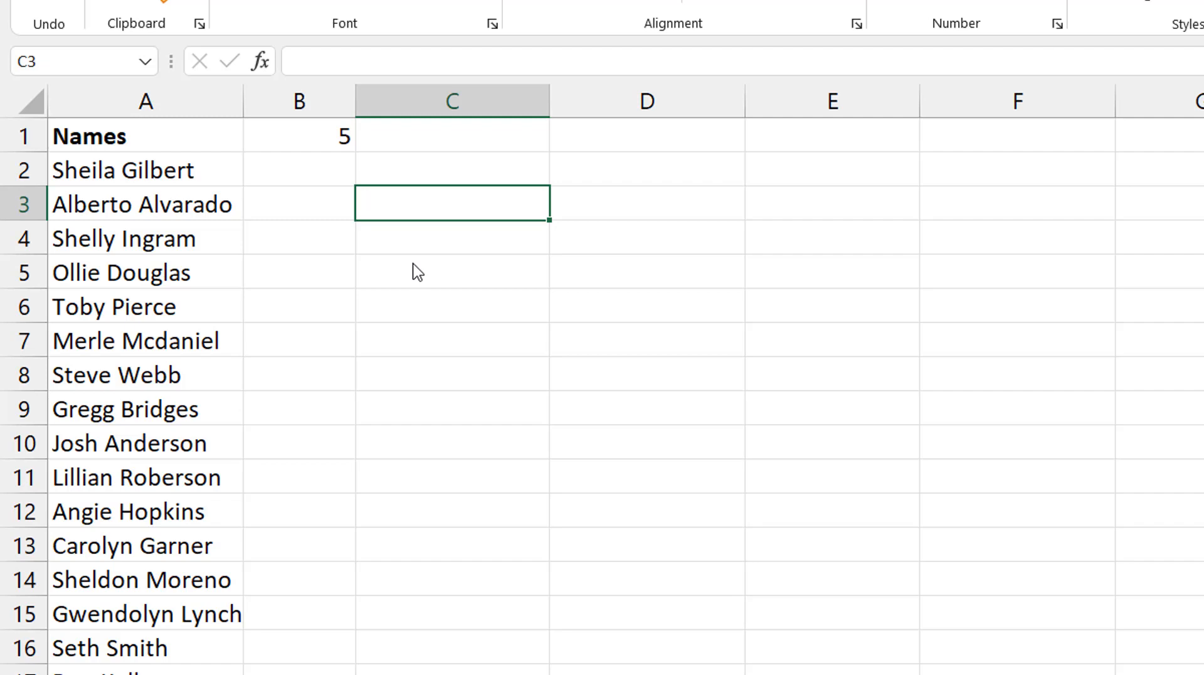
pyautogui.write('=sortby')
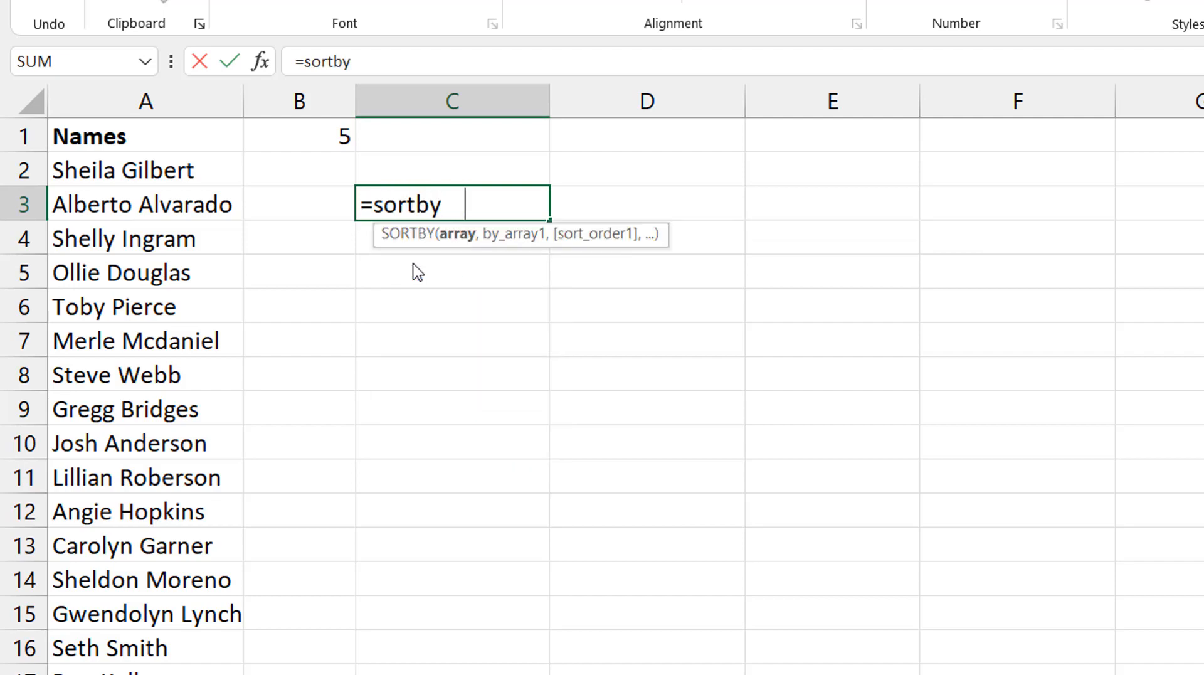
pyautogui.press('Tab')
pyautogui.press('Left')
pyautogui.press('Up')
pyautogui.press('Left')
pyautogui.hotkey('ctrl', 'shift', 'Down')
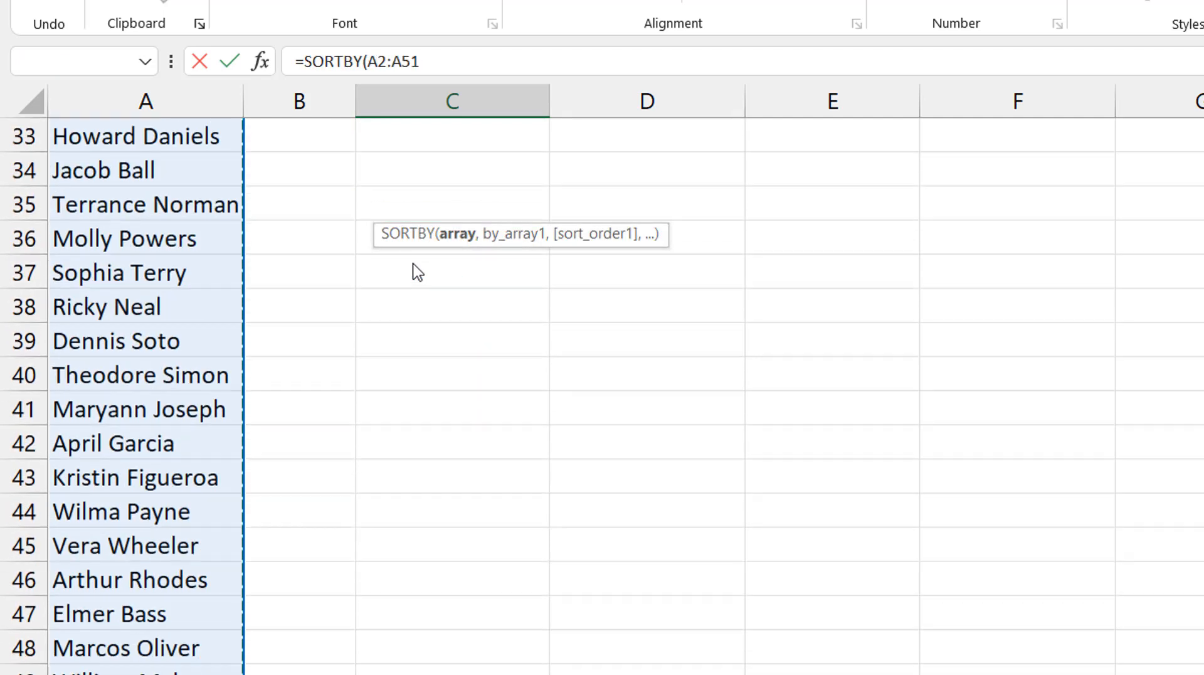
pyautogui.press('F4')
pyautogui.write(',')
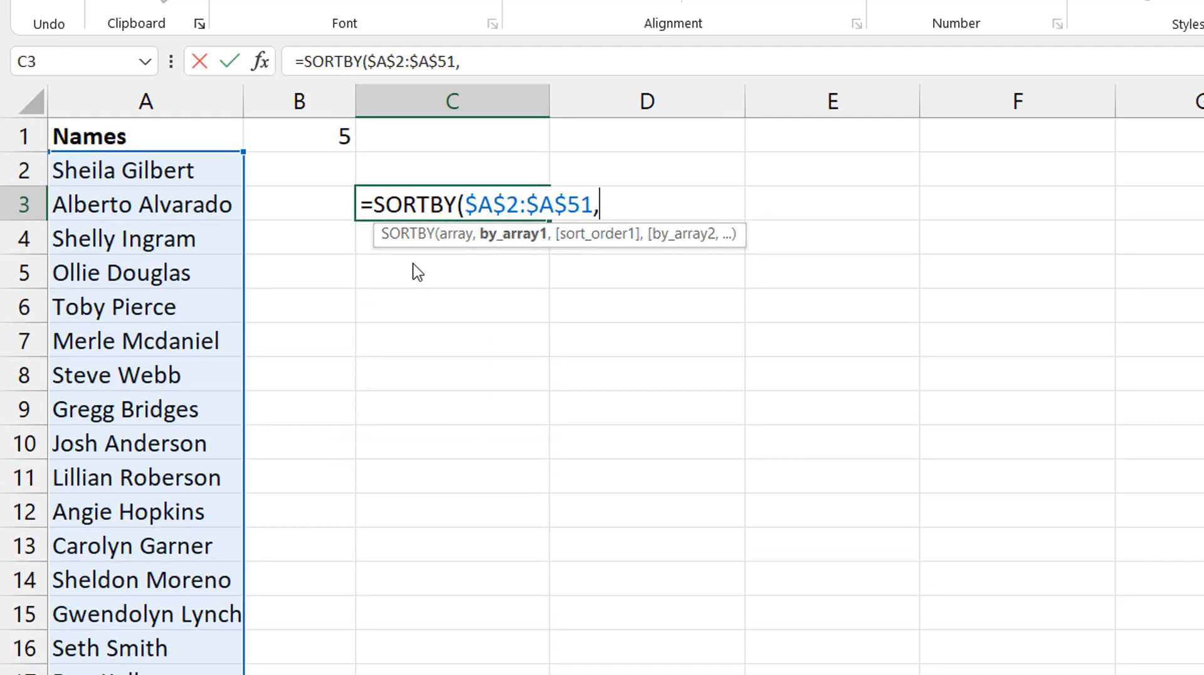
pyautogui.write('randarr')
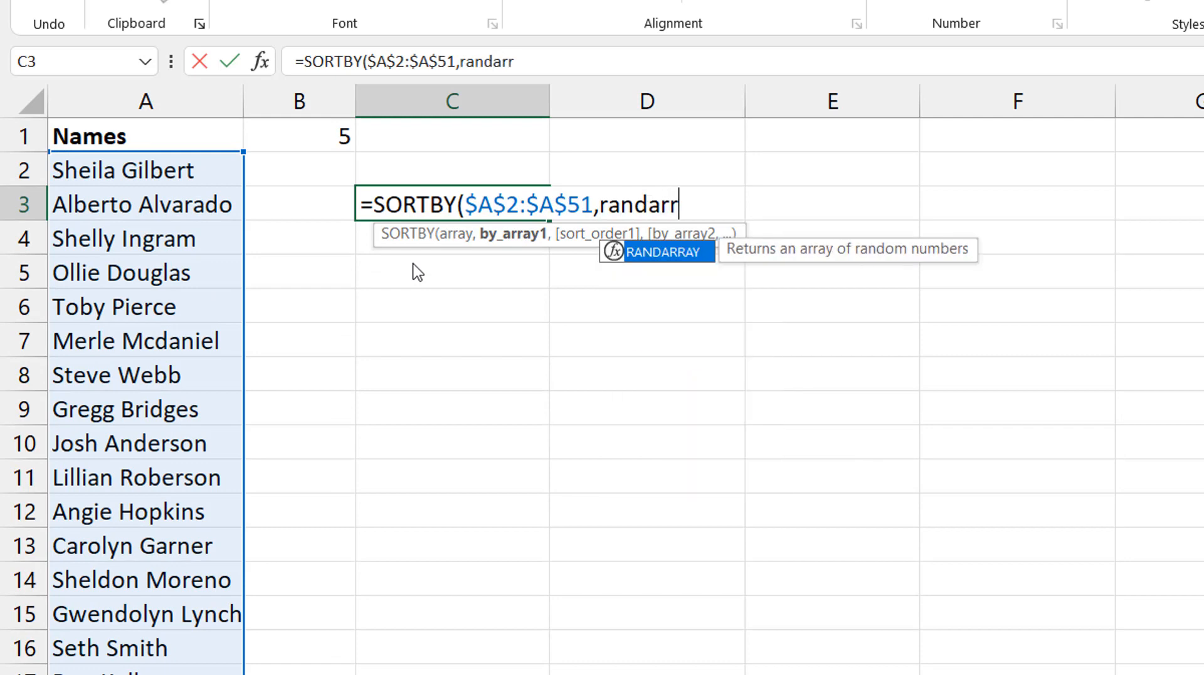
# - Complete the C3 formula as =SORTBY($A$2:$A$51,RANDARRAY(50)) to list the names in random order
pyautogui.press('Tab')
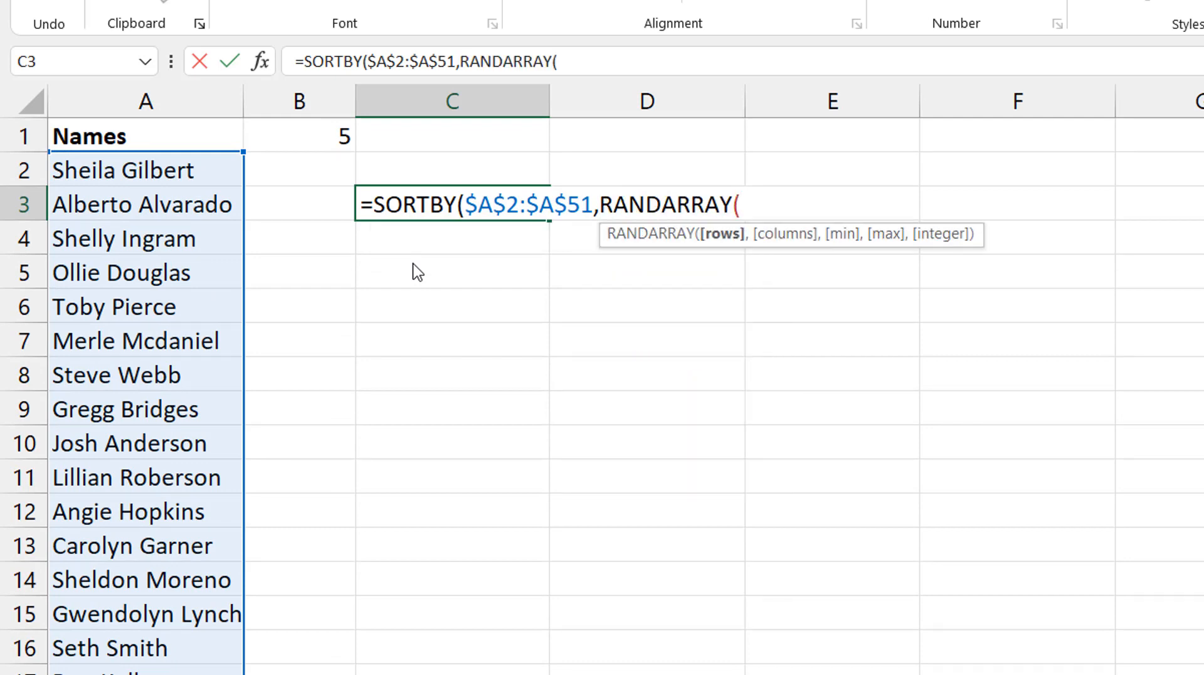
pyautogui.write('50')
pyautogui.write(')')
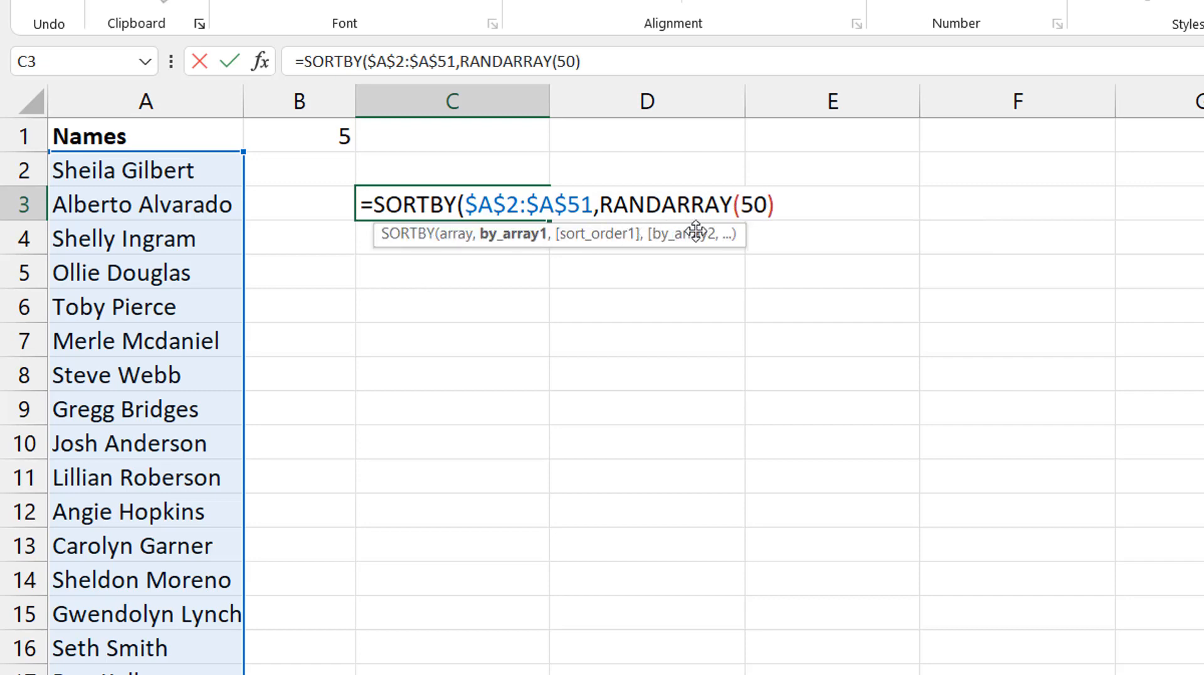
pyautogui.press('Left')
pyautogui.press('Delete')
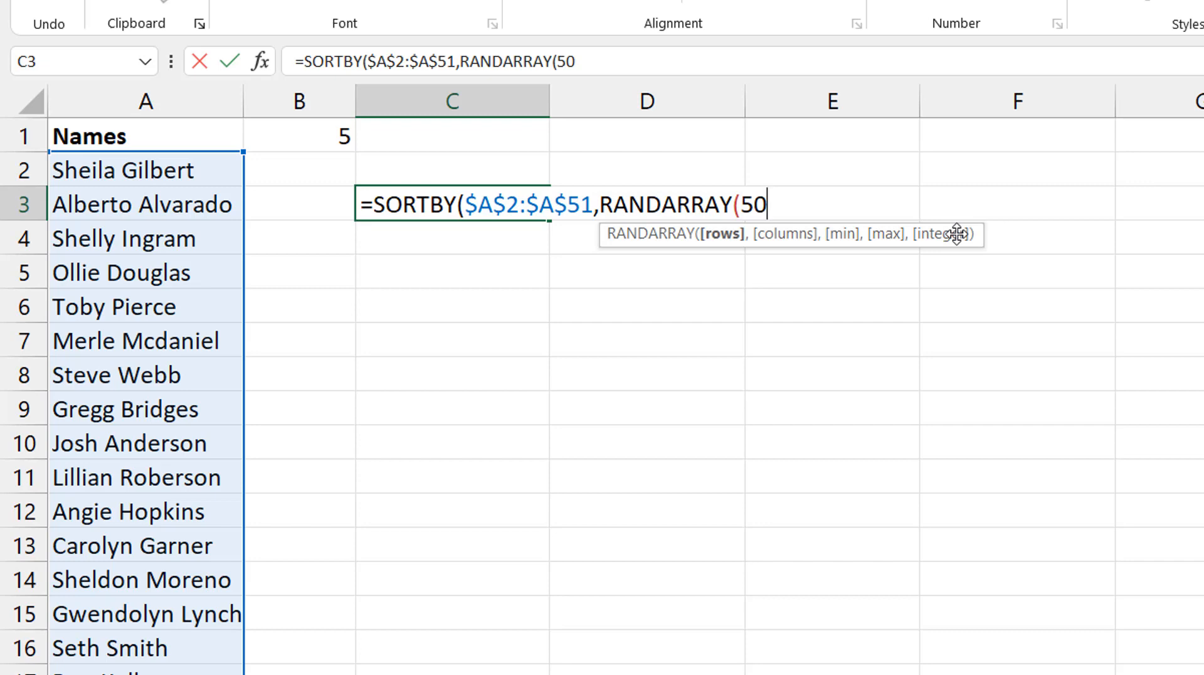
pyautogui.write(')')
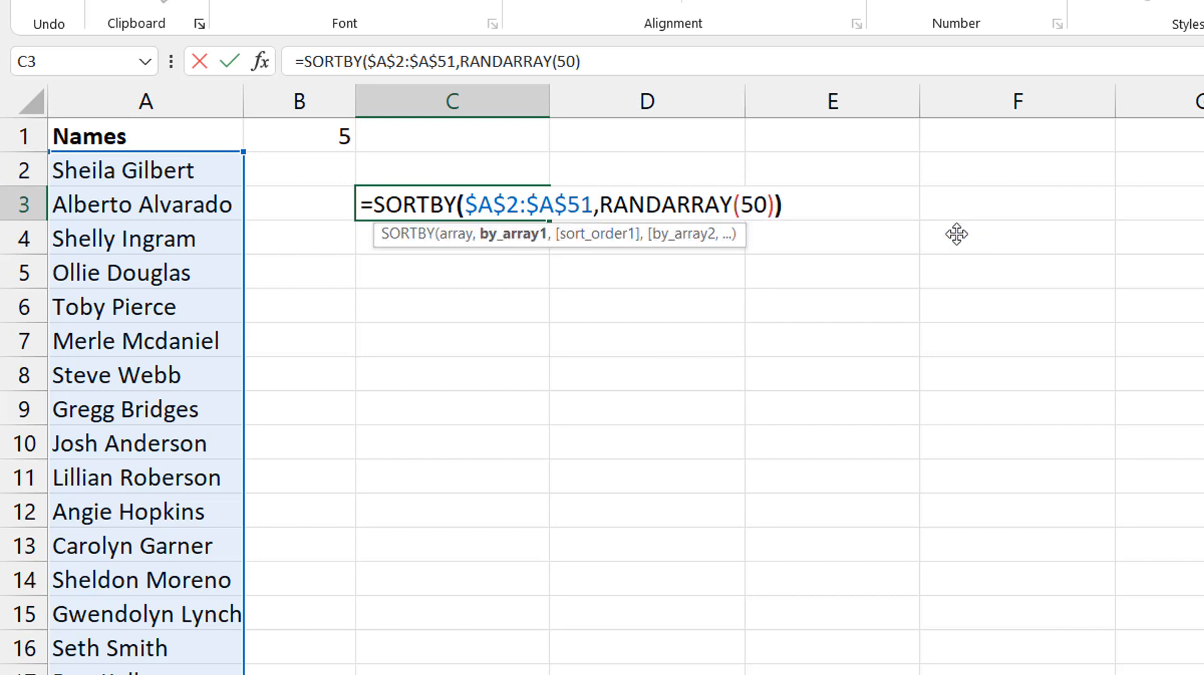
pyautogui.press('Return')
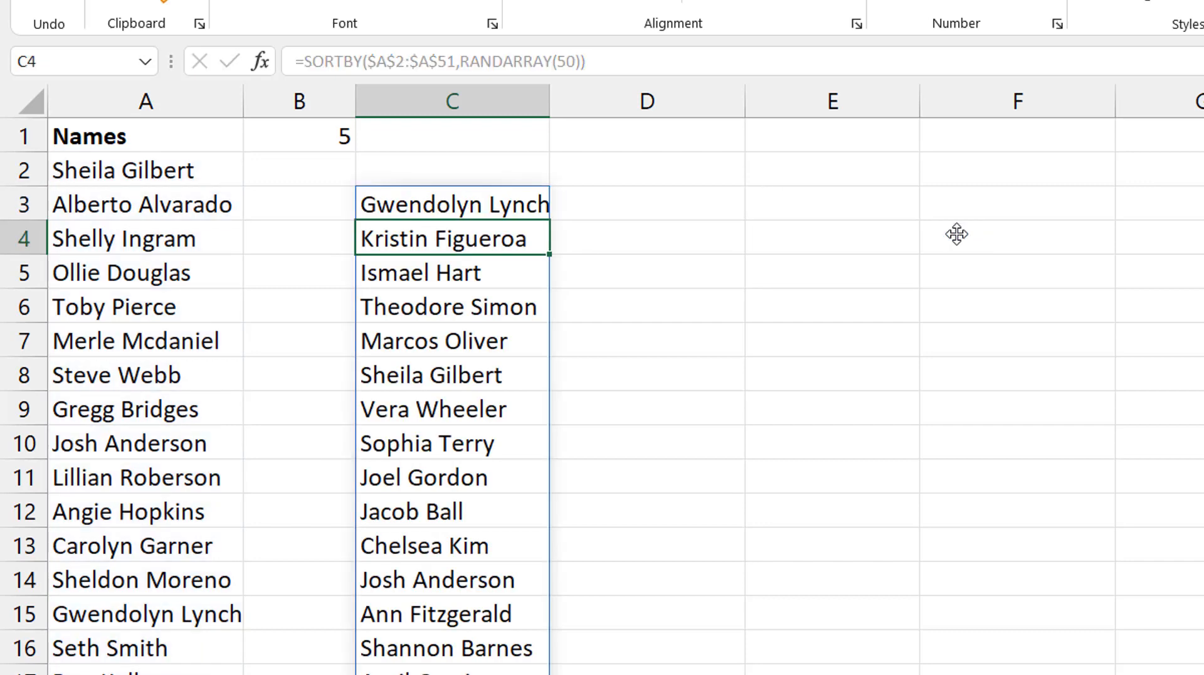
# - Recalculate the sheet repeatedly to check that the name order in column C reshuffles
pyautogui.press('F9')
pyautogui.press('F9')
pyautogui.press('F9')
pyautogui.press('F9')
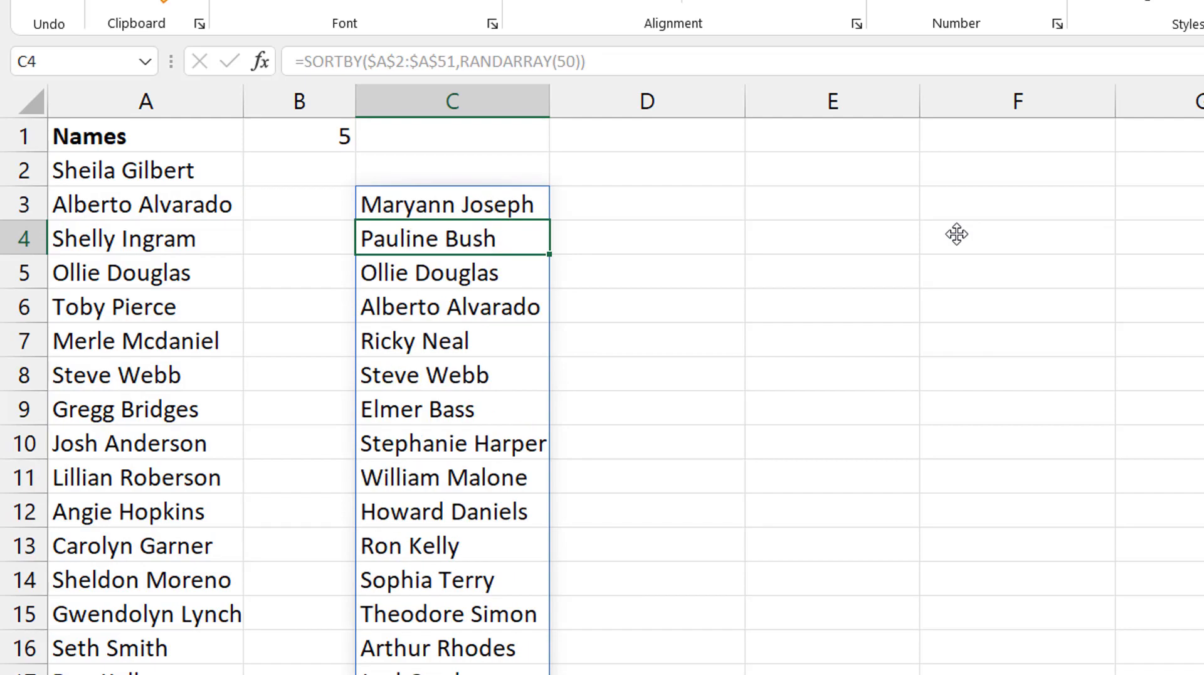
pyautogui.press('F9')
pyautogui.press('F9')
pyautogui.press('F9')
pyautogui.press('F9')
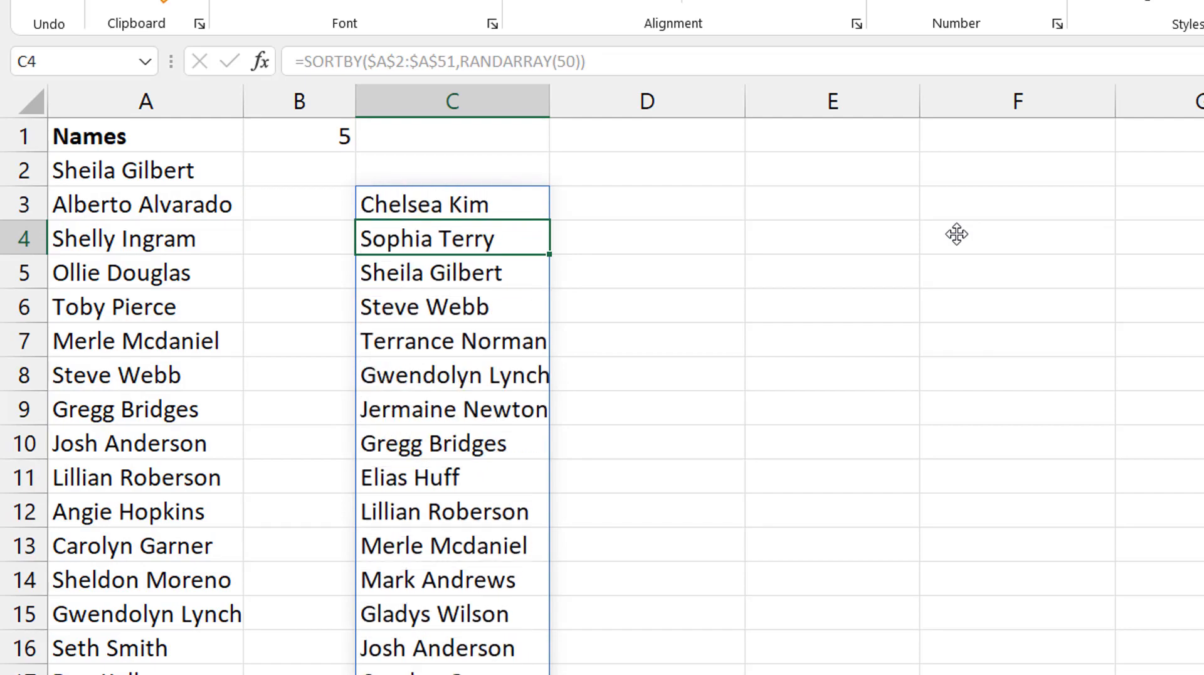
pyautogui.press('F9')
pyautogui.press('F9')
pyautogui.press('F9')
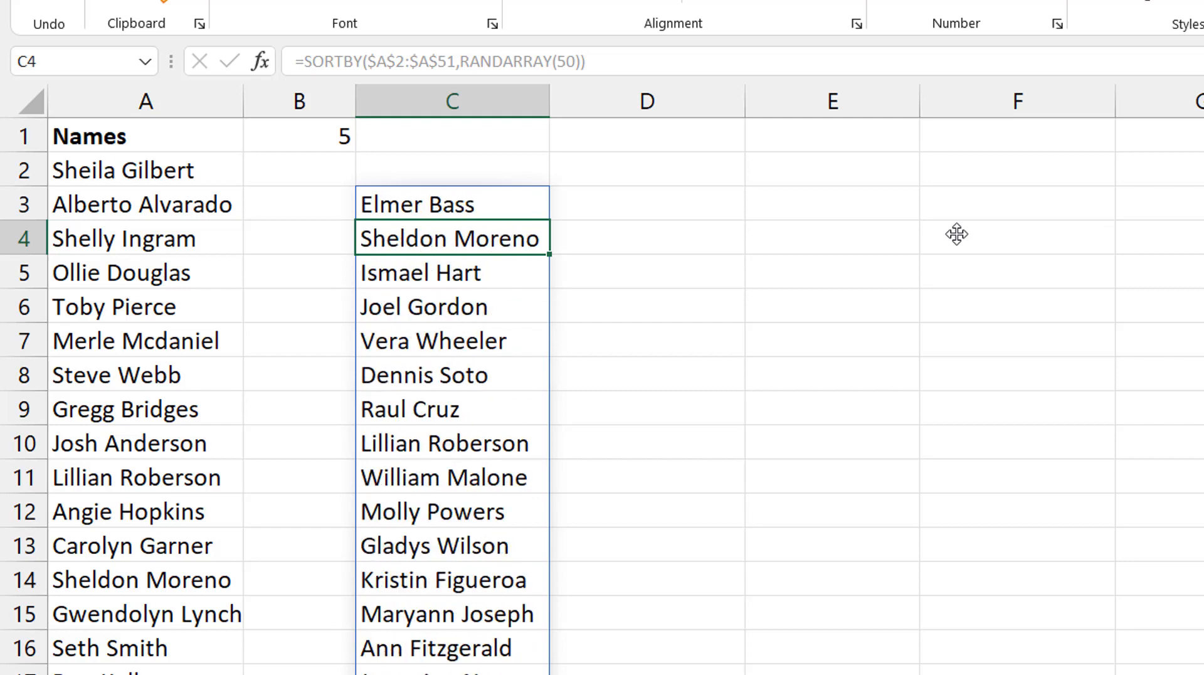
# - Wrap the C3 formula in WRAPROWS with $B$1 as the wrap count: =WRAPROWS(SORTBY($A$2:$A$51,RANDARRAY(50)),$B$1)
pyautogui.press('Up')
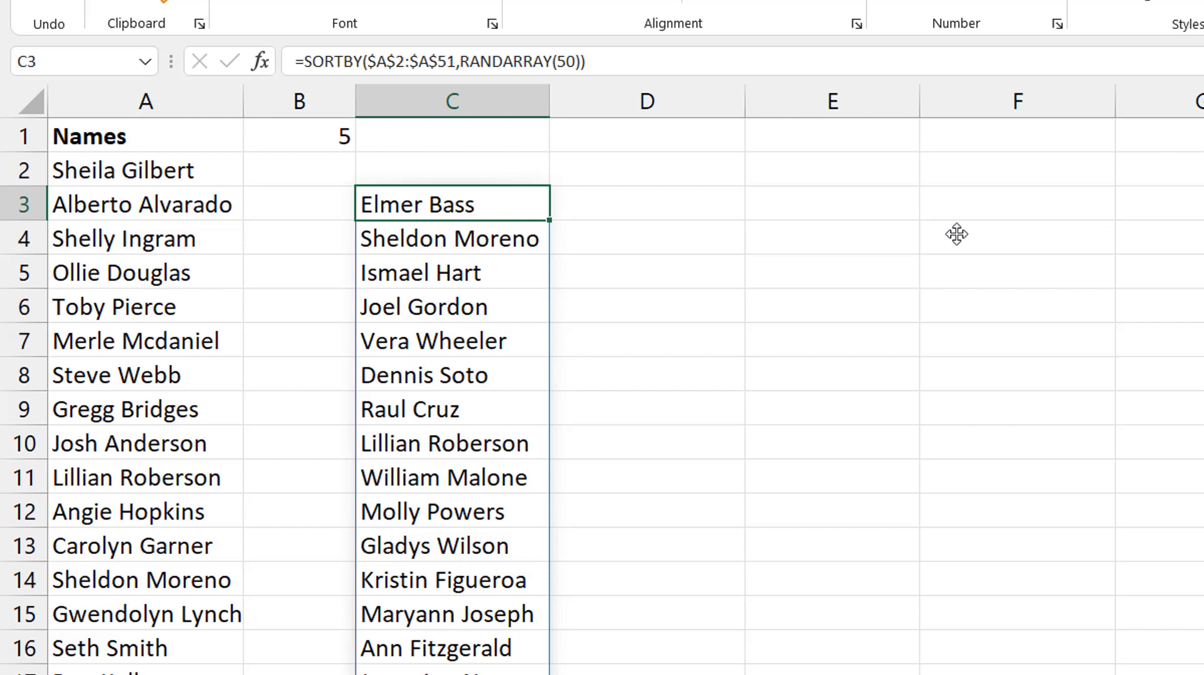
pyautogui.click(320, 133)
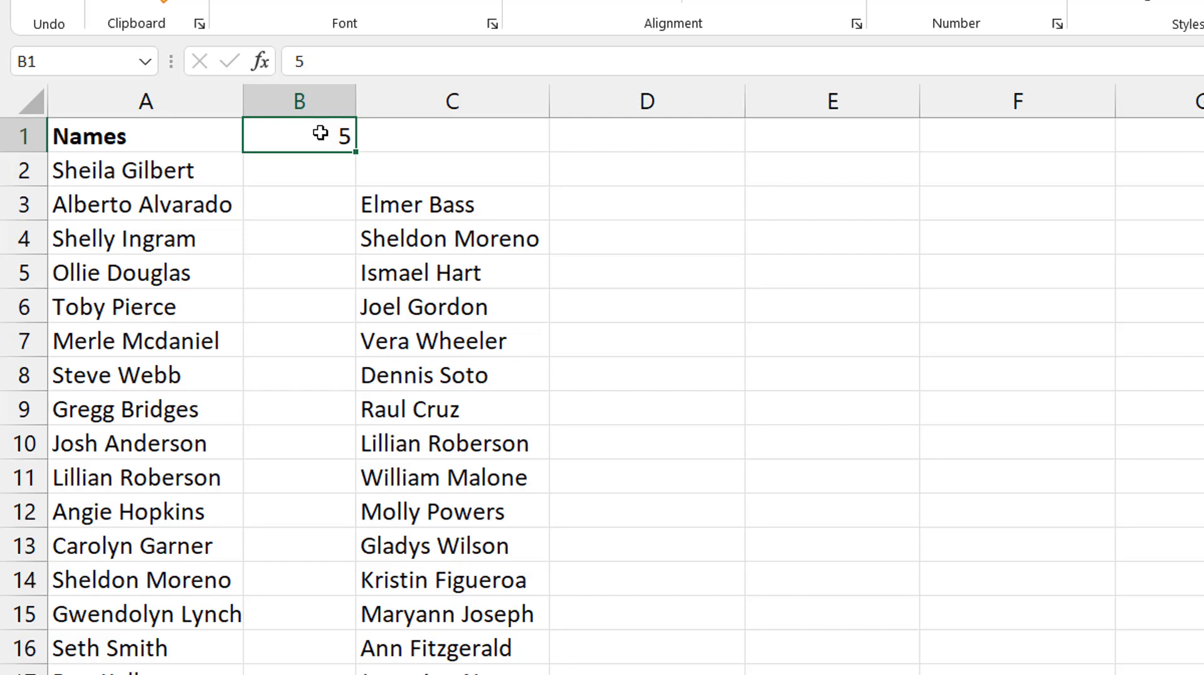
pyautogui.click(406, 191)
pyautogui.click(302, 62)
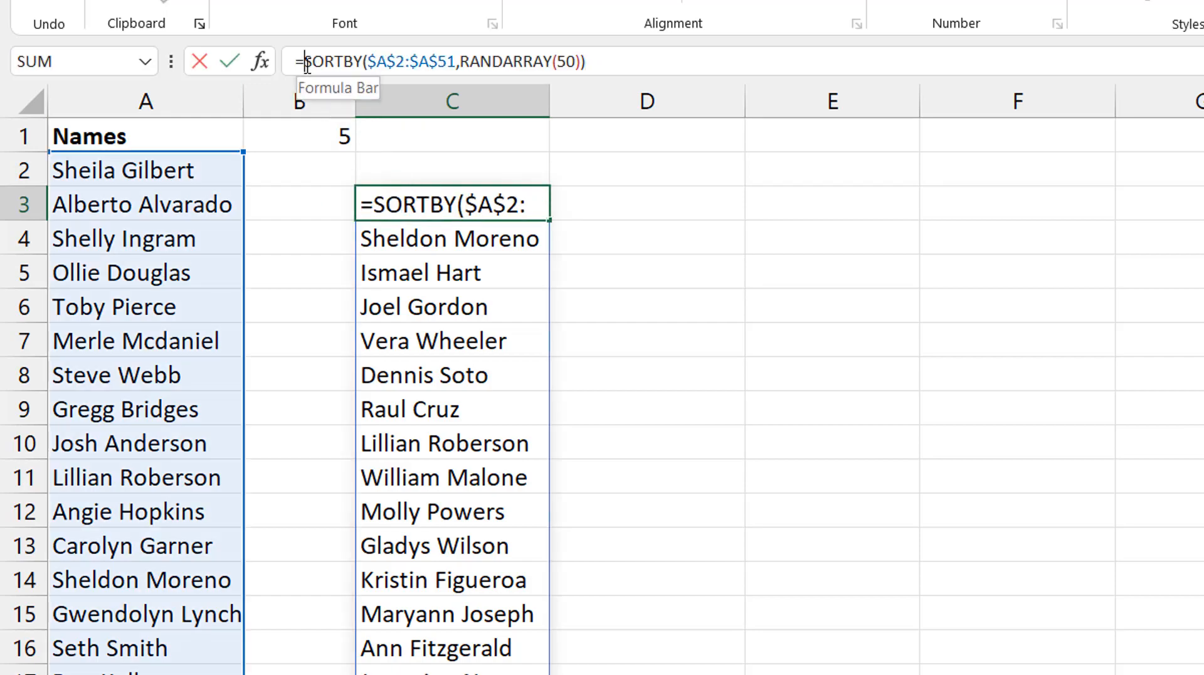
pyautogui.write('wrapro')
pyautogui.press('Tab')
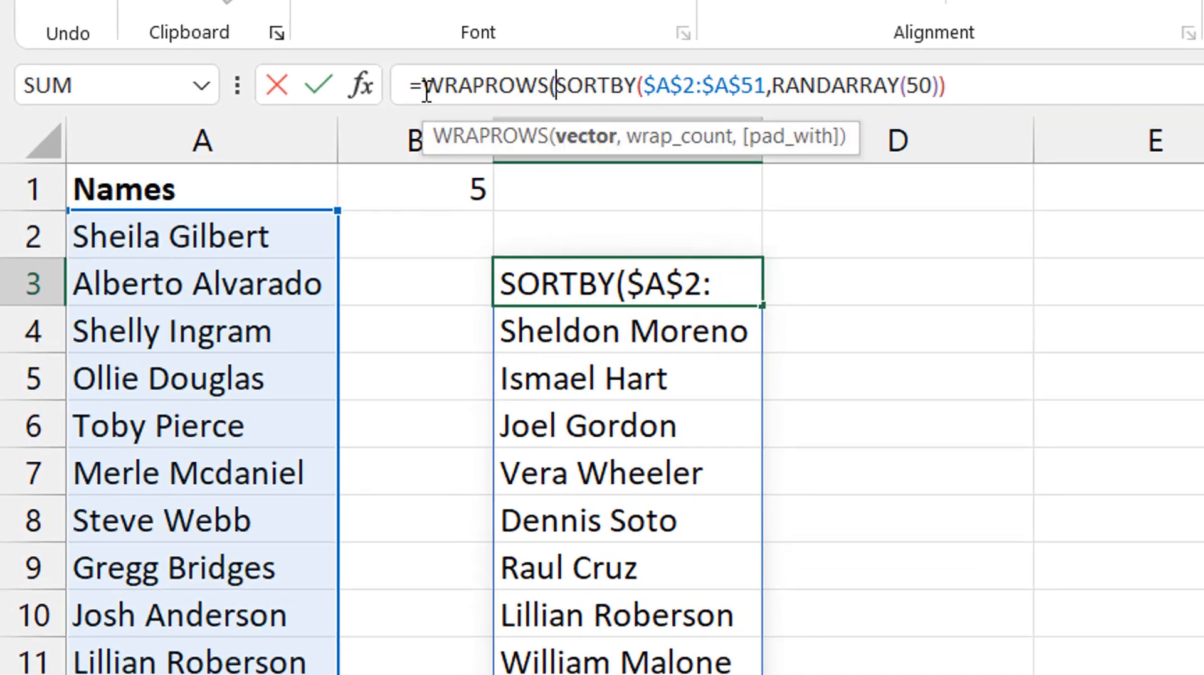
pyautogui.click(994, 94)
pyautogui.write(',')
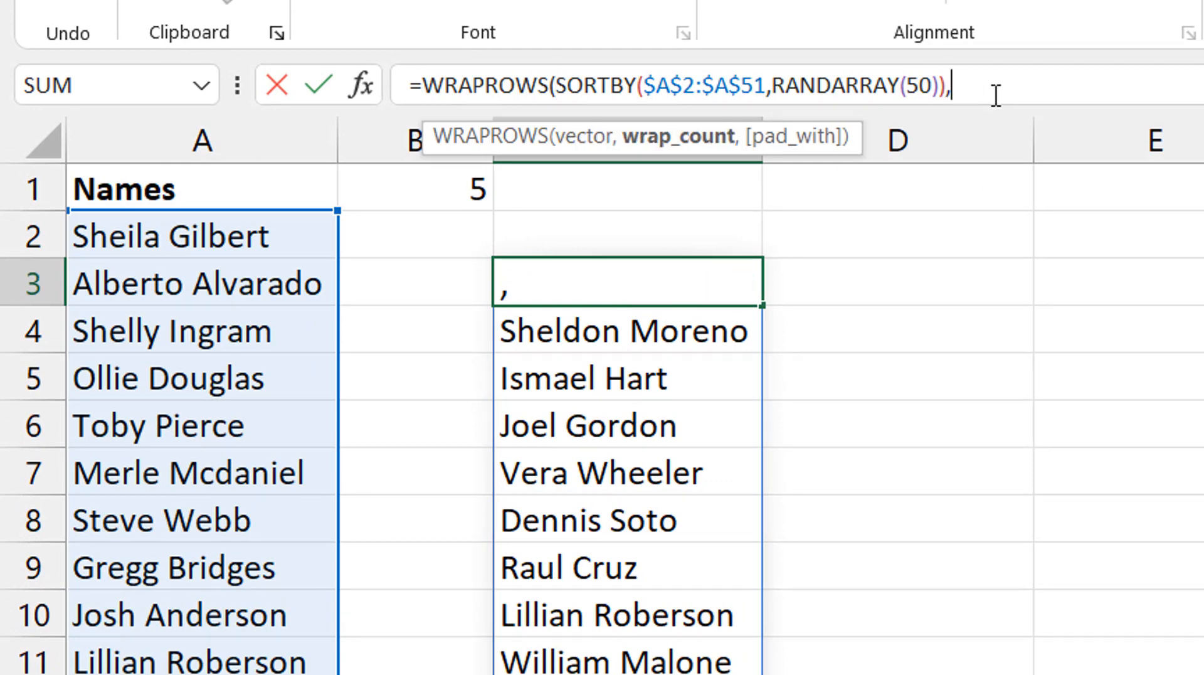
pyautogui.click(446, 183)
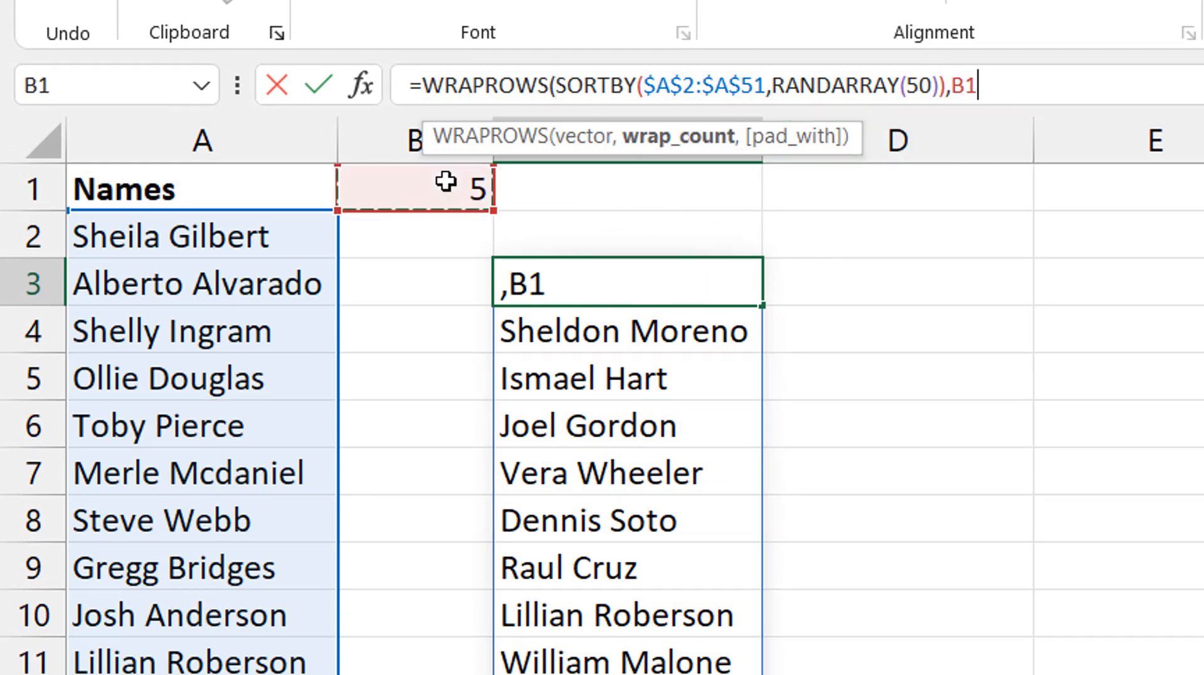
pyautogui.press('F4')
pyautogui.write(')')
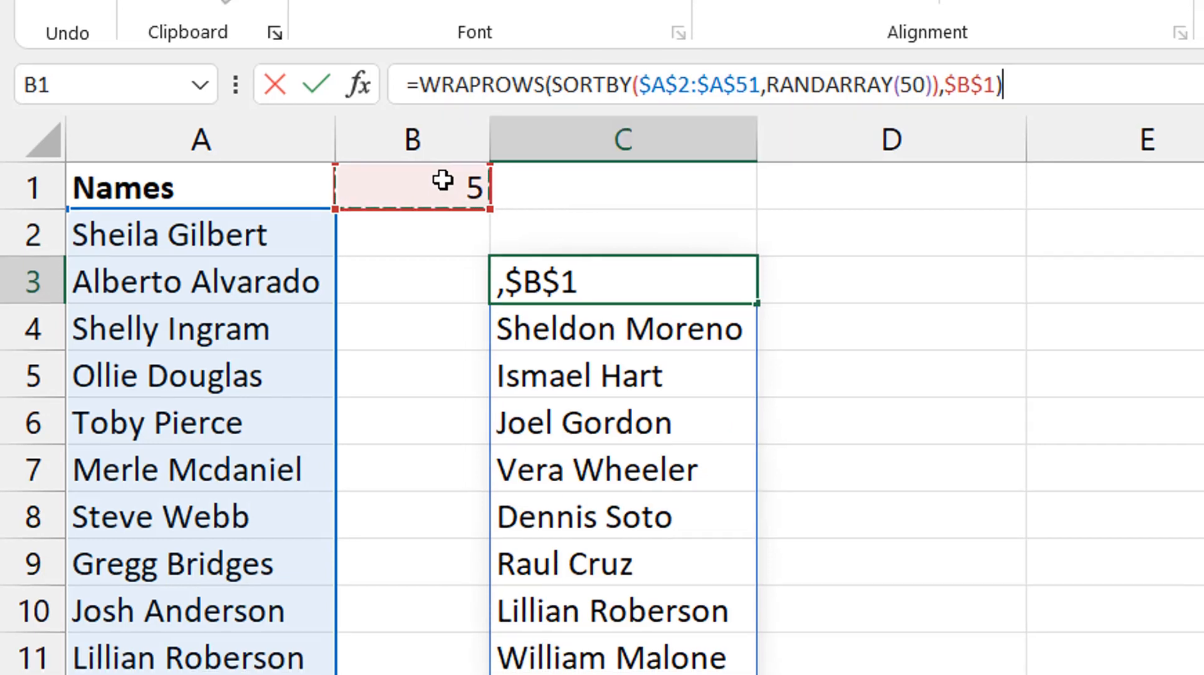
pyautogui.press('Return')
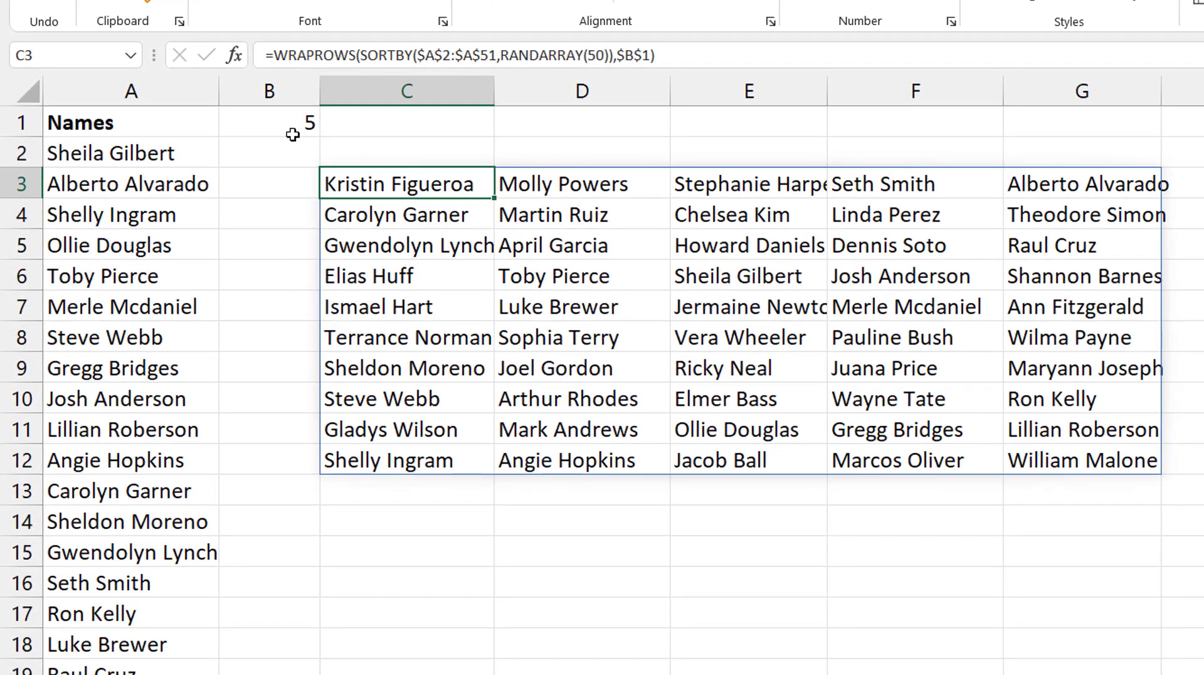
# - Set the number of groups in B1 to 4
pyautogui.click(293, 122)
pyautogui.write('4')
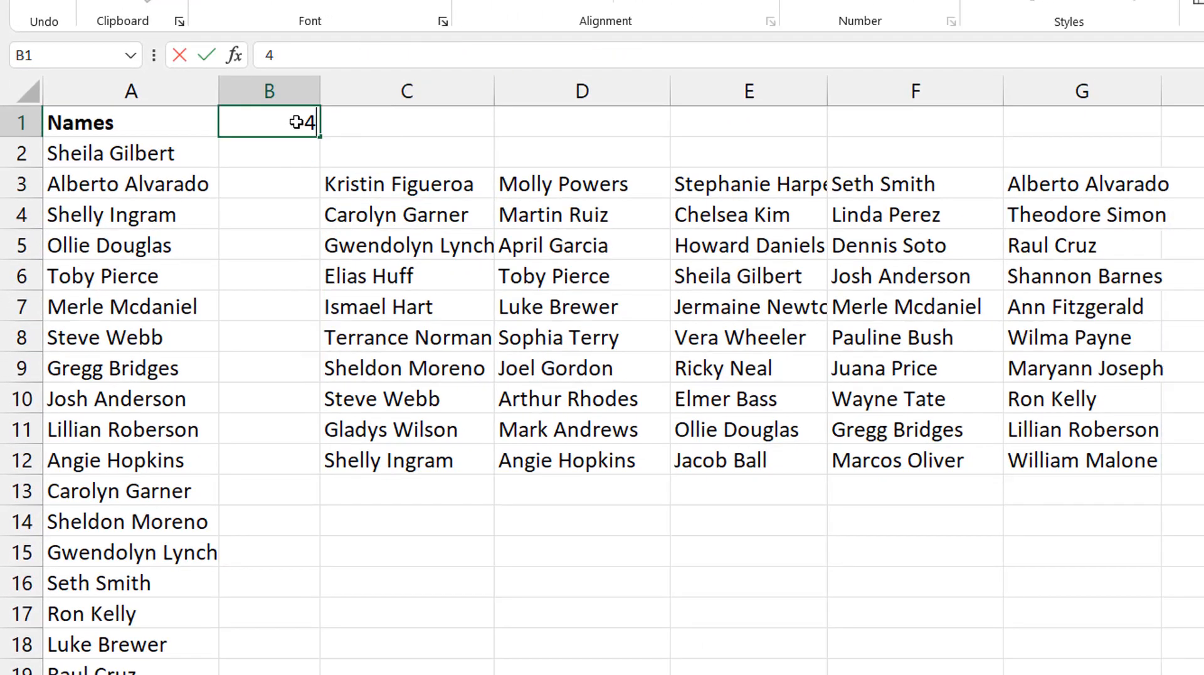
pyautogui.press('Return')
pyautogui.click(295, 123)
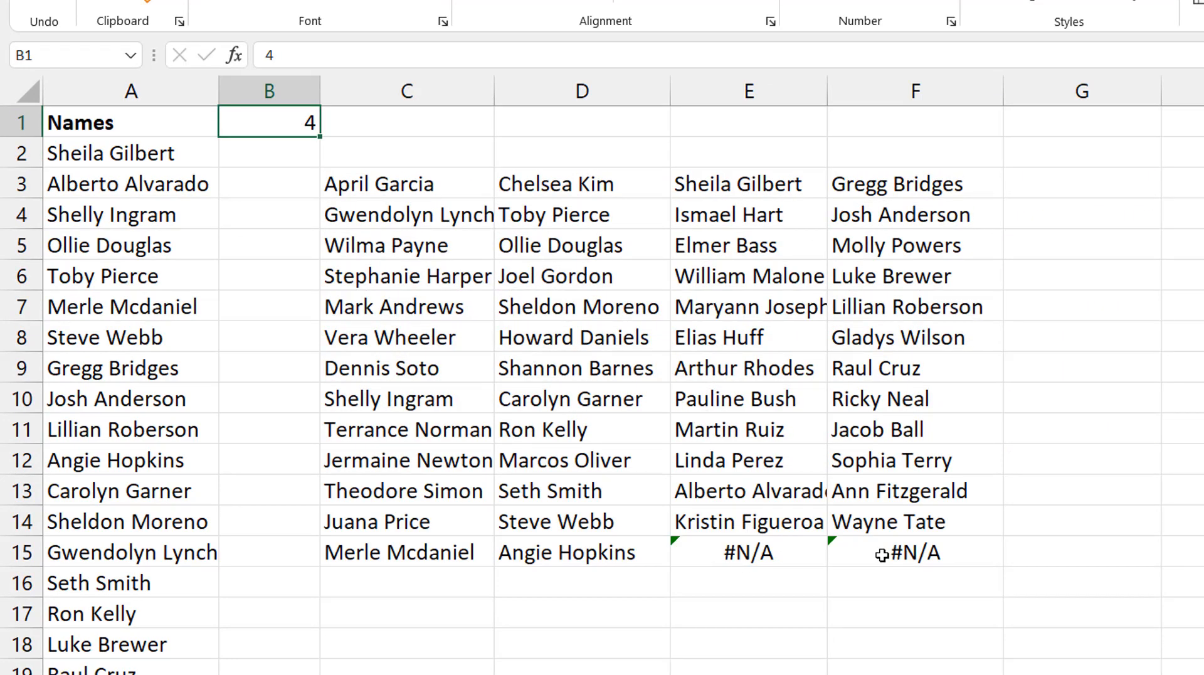
# - Add an empty string "" as the pad_with argument of the WRAPROWS formula in C3
pyautogui.click(430, 181)
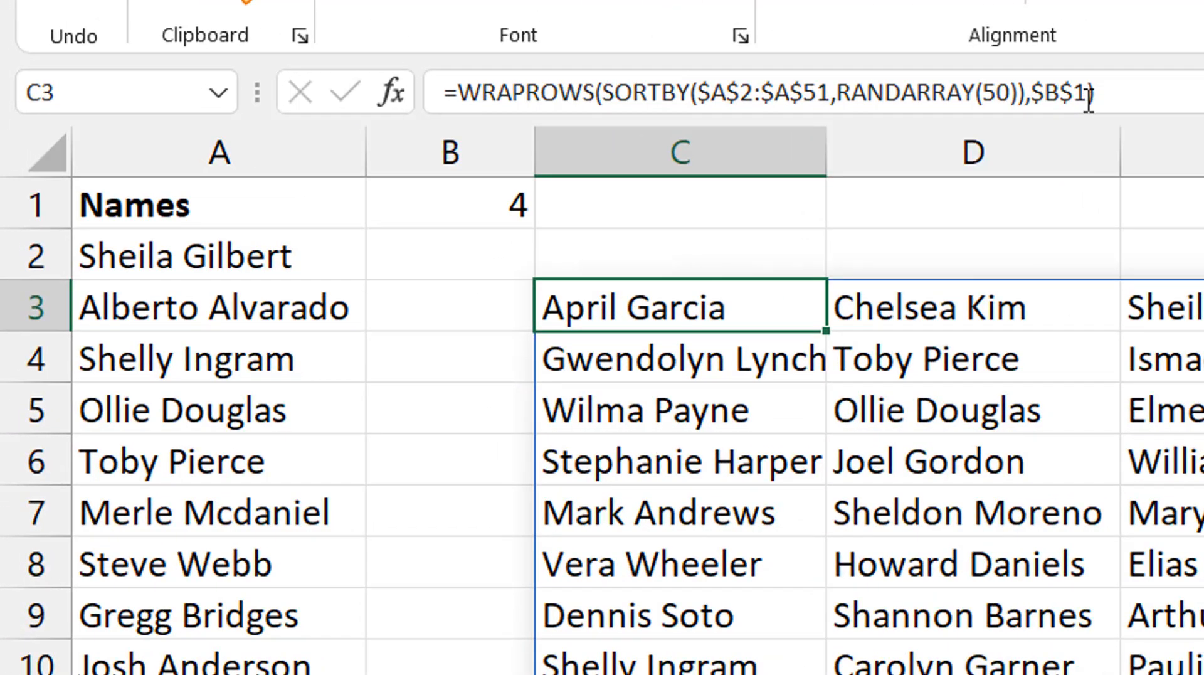
pyautogui.click(1040, 91)
pyautogui.write(',')
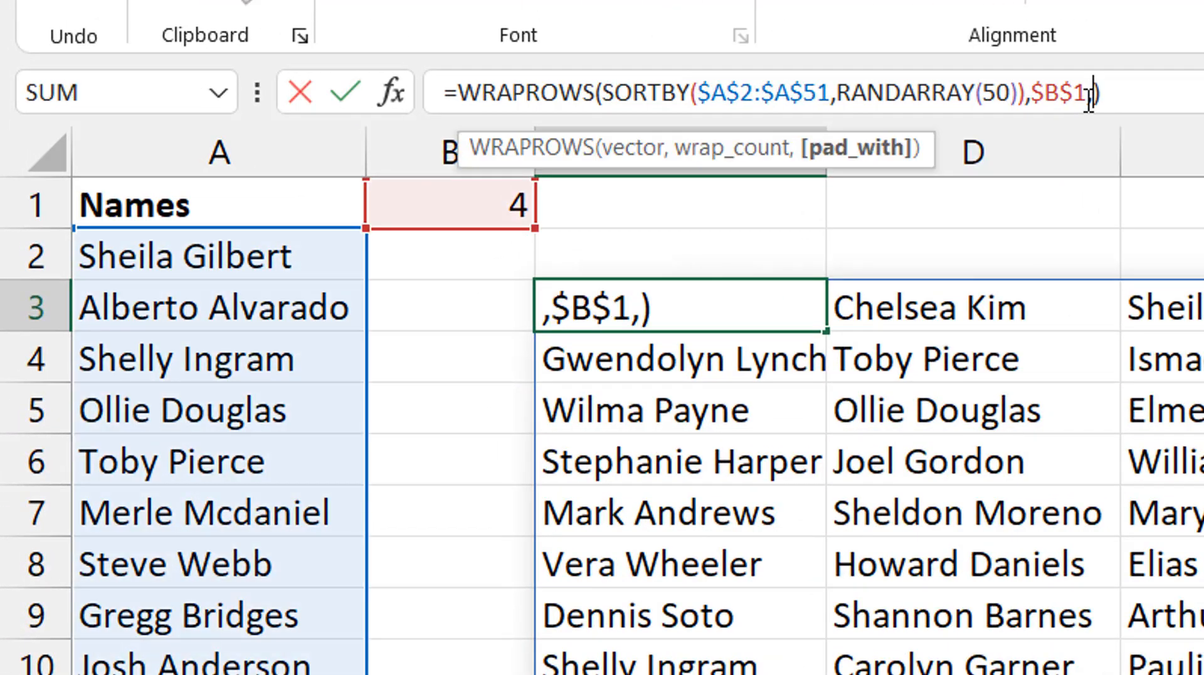
pyautogui.write('""')
pyautogui.press('Return')
pyautogui.press('Up')
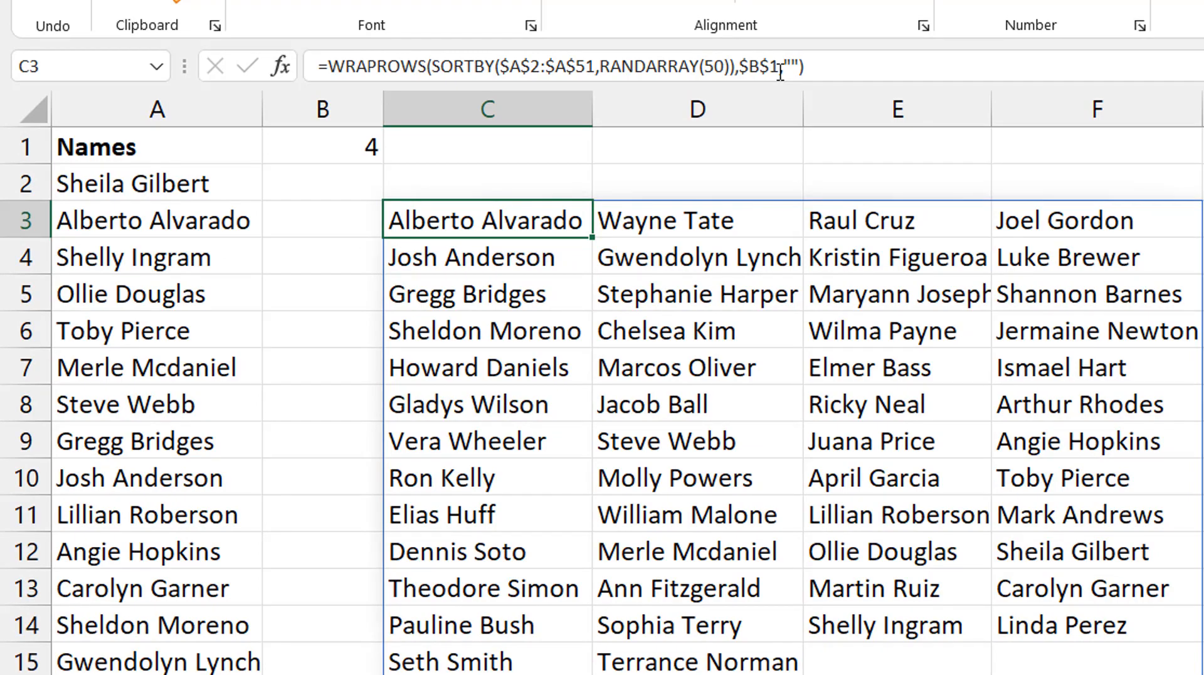
# - Set the number of groups in B1 to 5
pyautogui.click(339, 148)
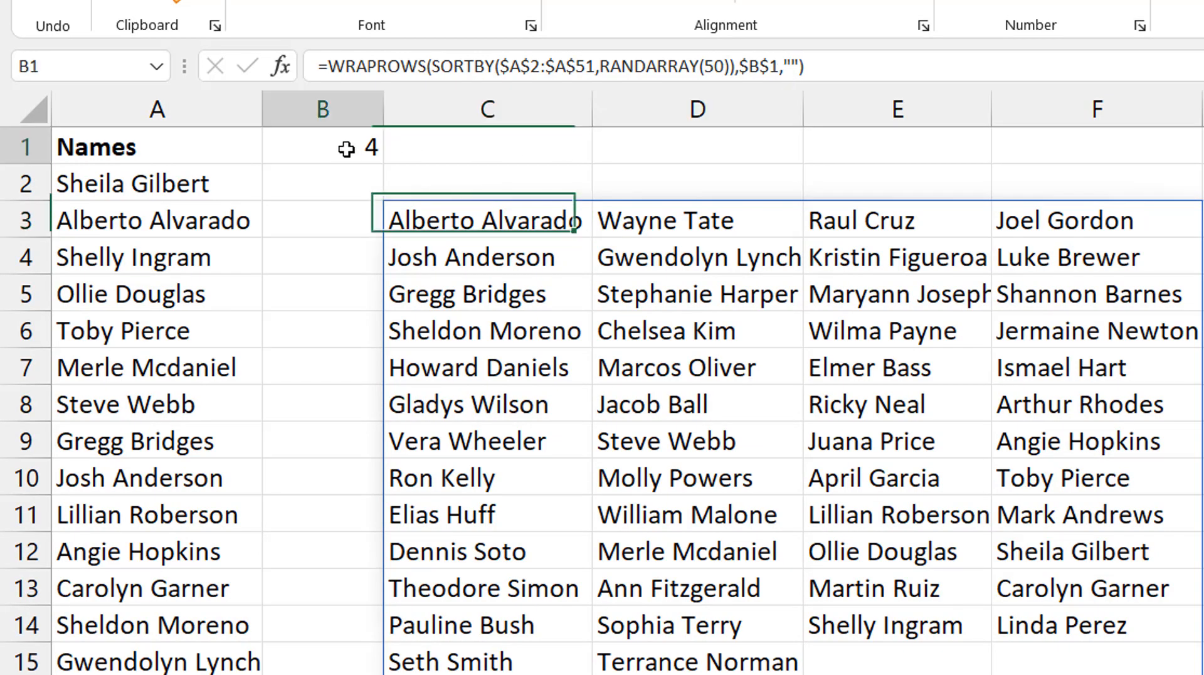
pyautogui.write('5')
pyautogui.press('Return')
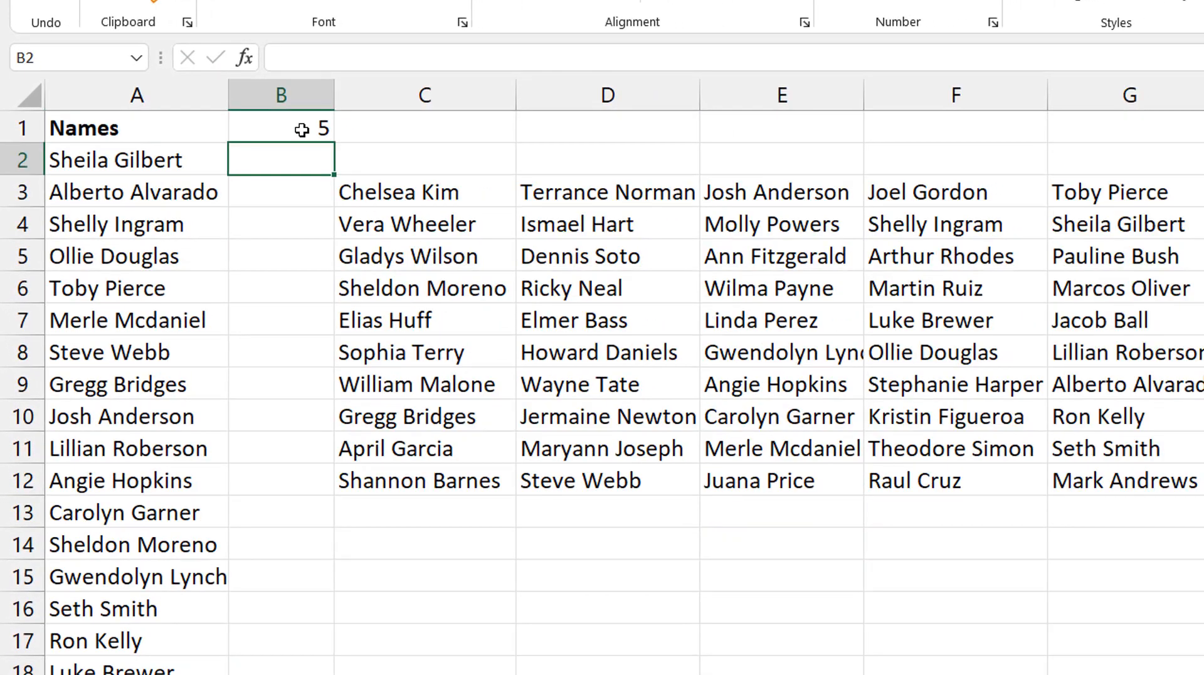
pyautogui.click(347, 149)
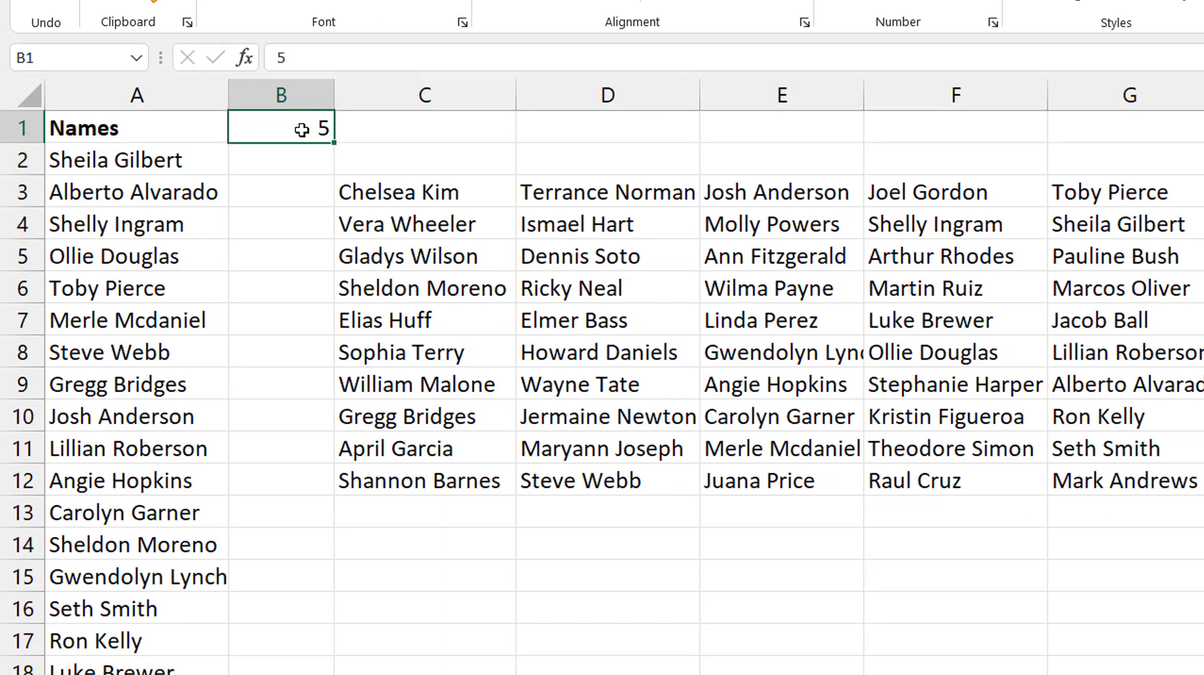
# - Enter ="Group "&SEQUENCE(,$B$1) in C2 to create numbered group headings above the wrapped names
pyautogui.press('Right')
pyautogui.press('Down')
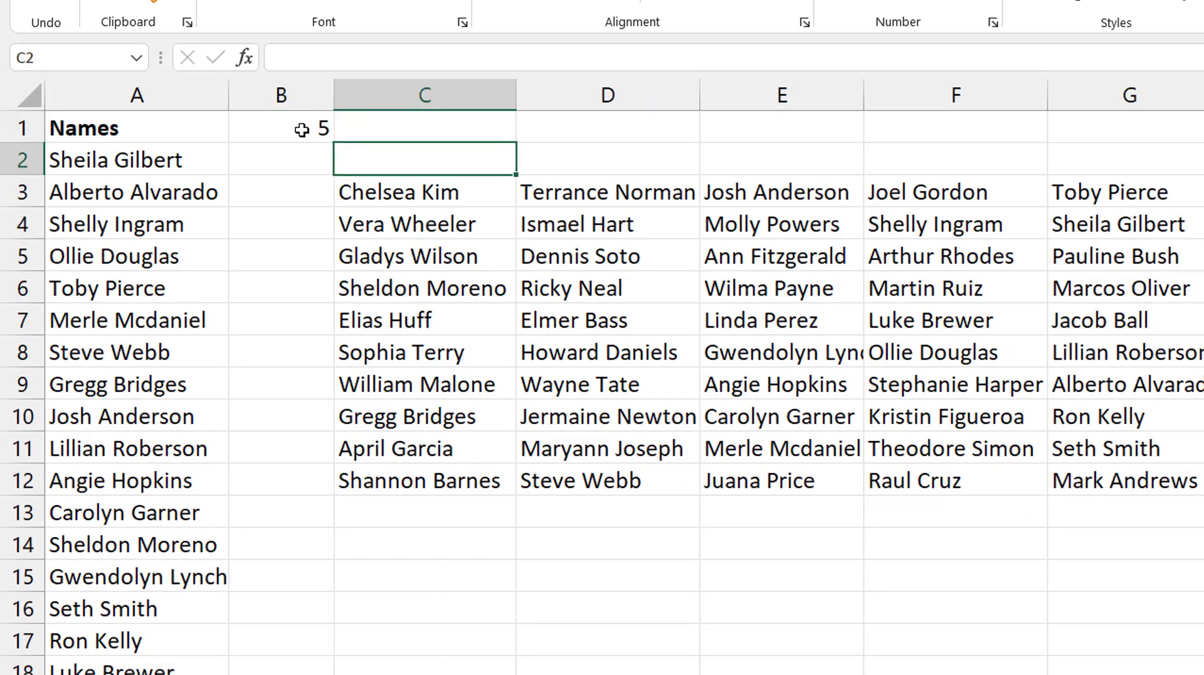
pyautogui.write('="')
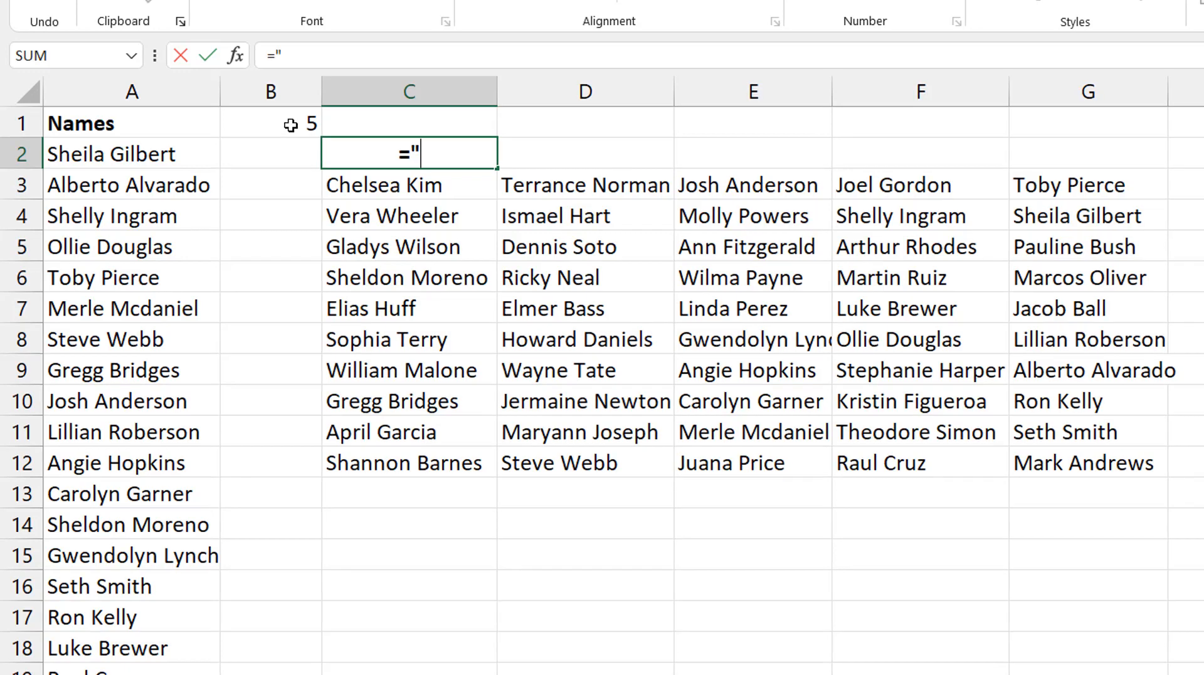
pyautogui.write('Group ')
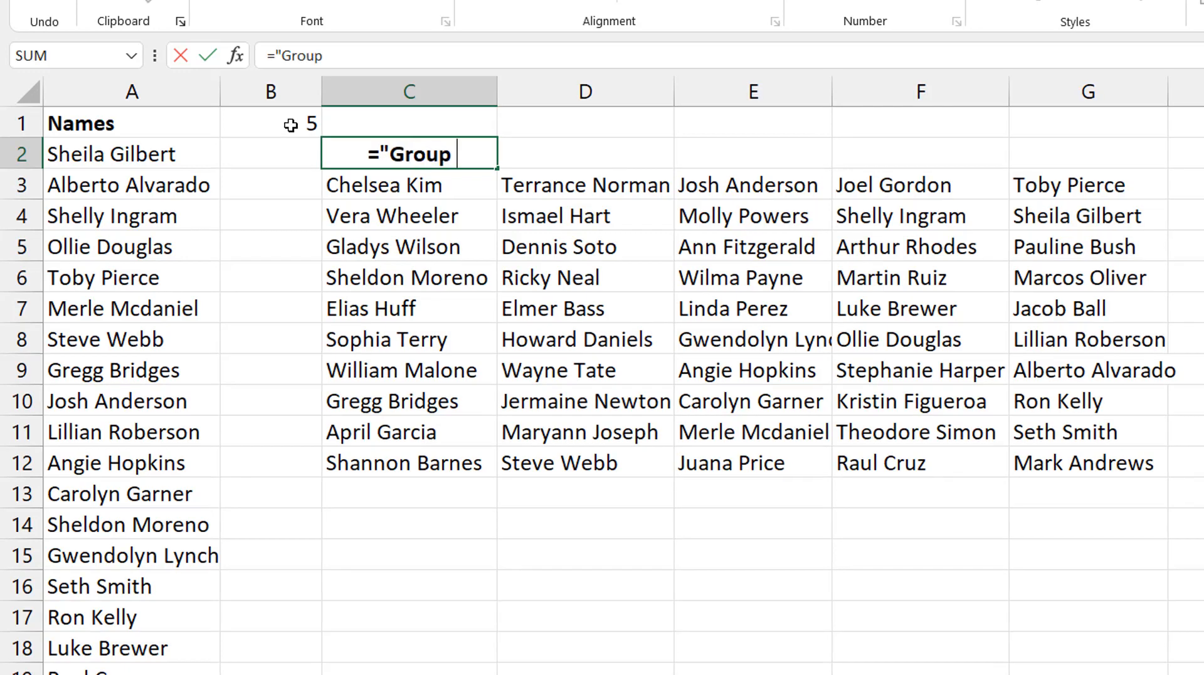
pyautogui.write('"&s')
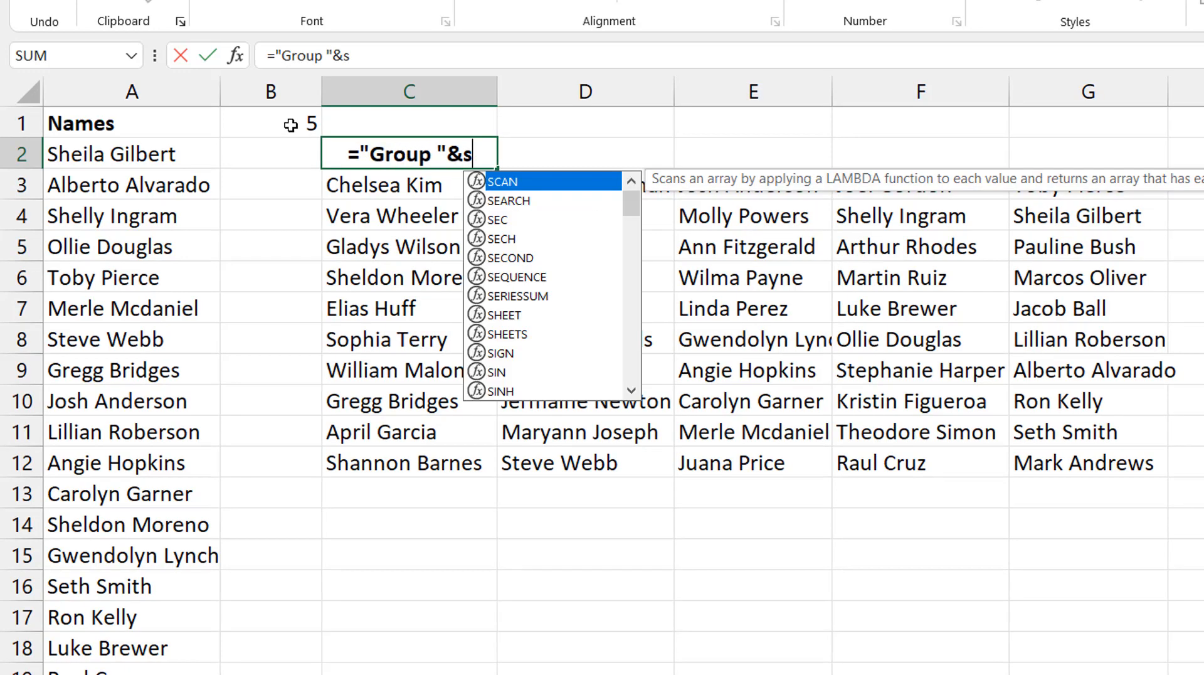
pyautogui.write('equen')
pyautogui.press('Tab')
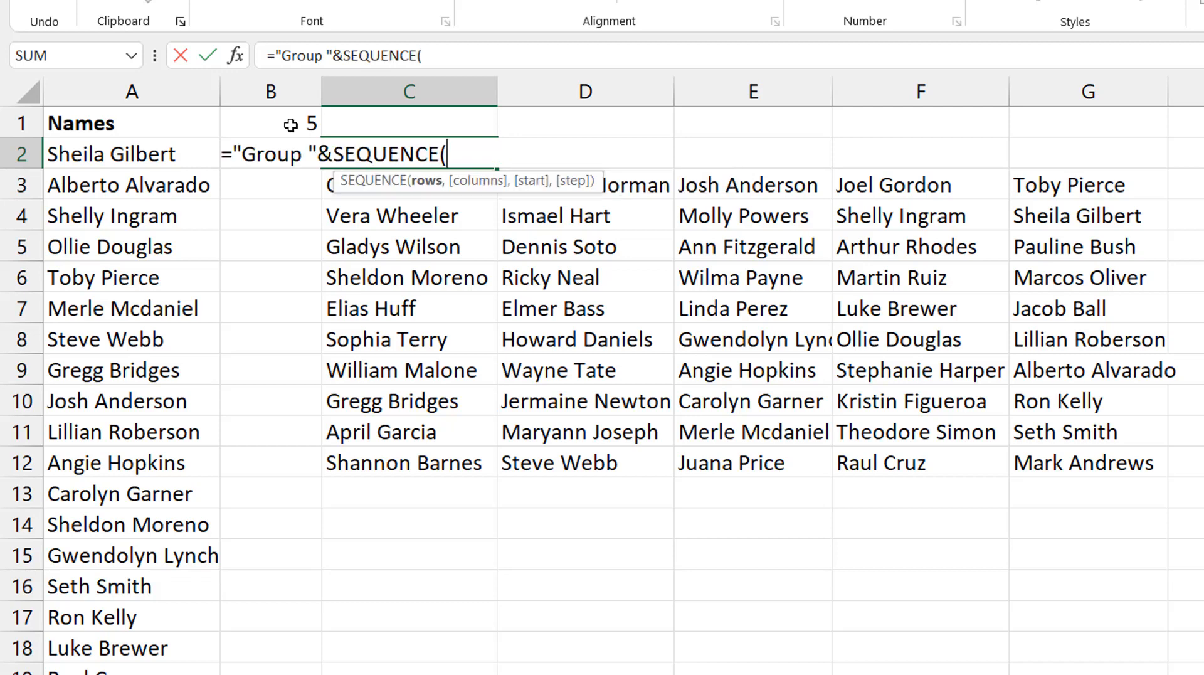
pyautogui.write(',')
pyautogui.click(297, 121)
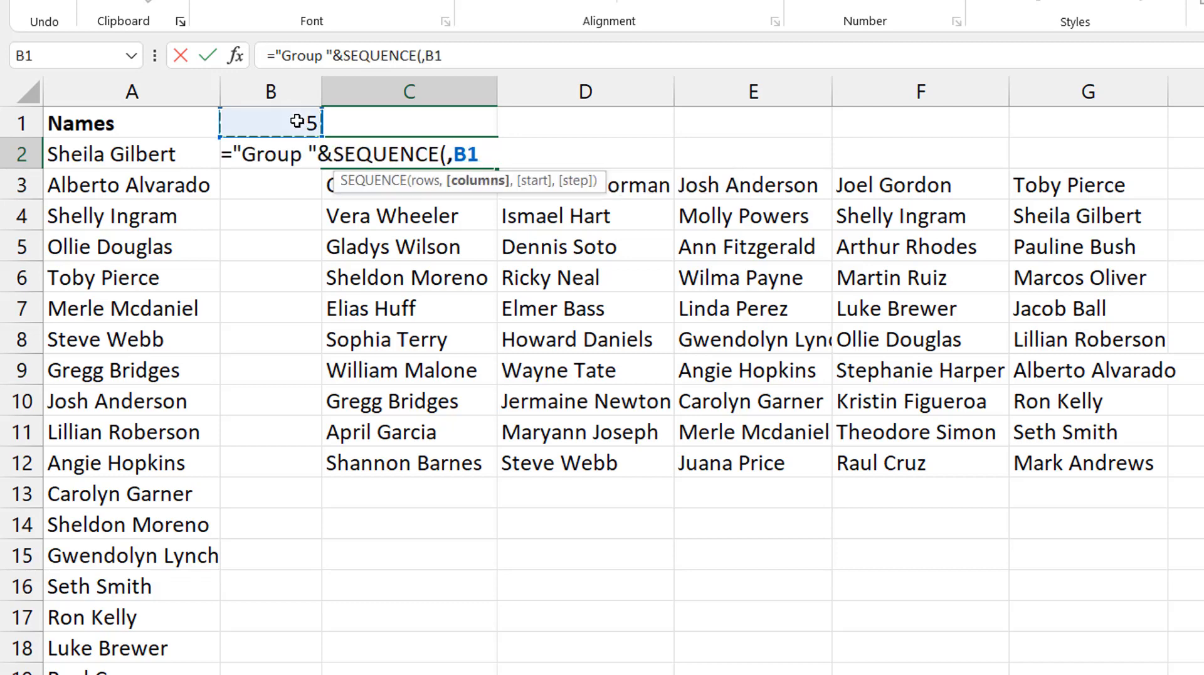
pyautogui.press('F4')
pyautogui.write(')')
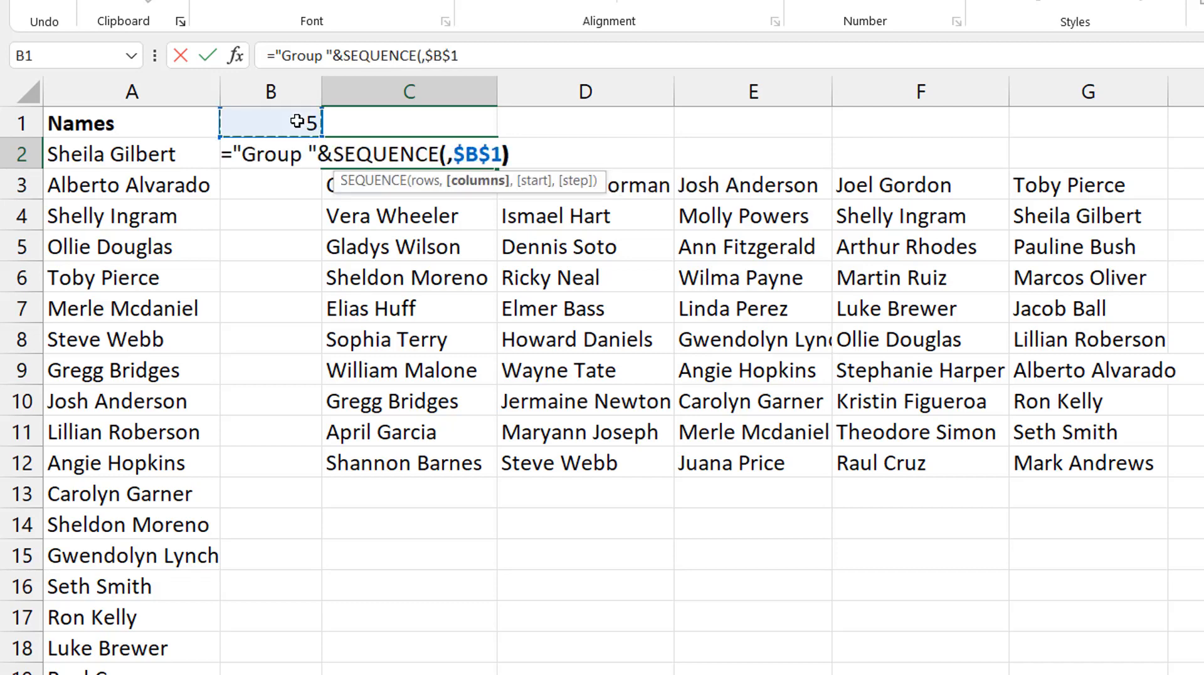
pyautogui.press('Return')
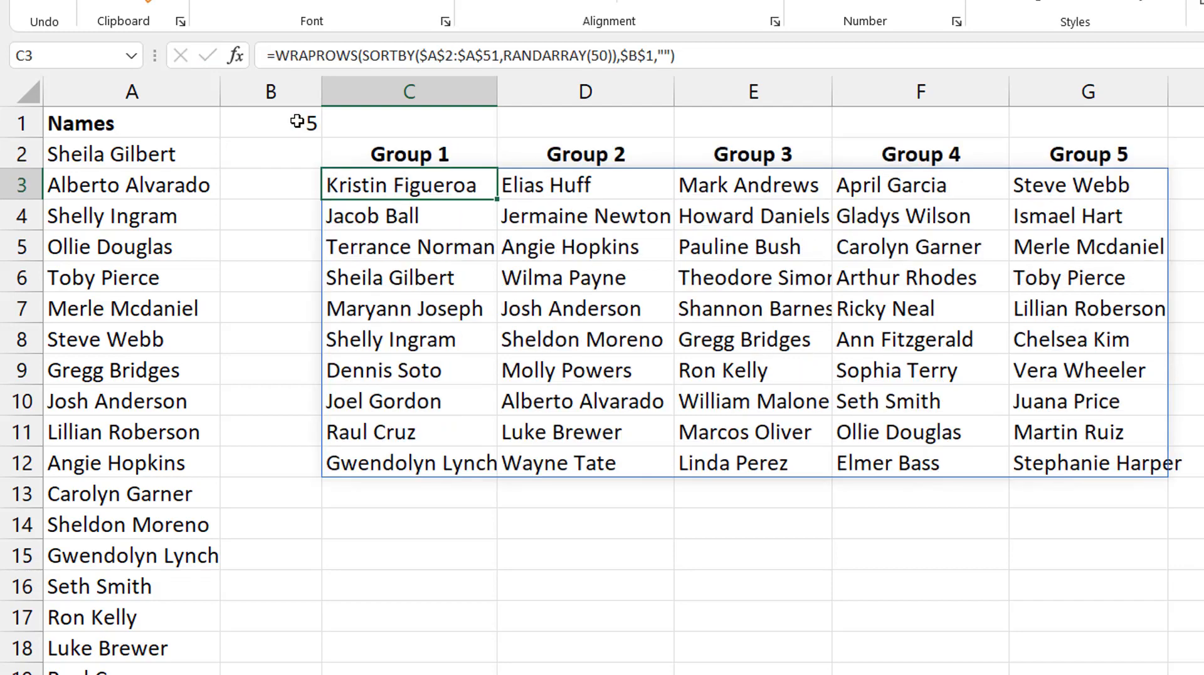
pyautogui.press('Up')
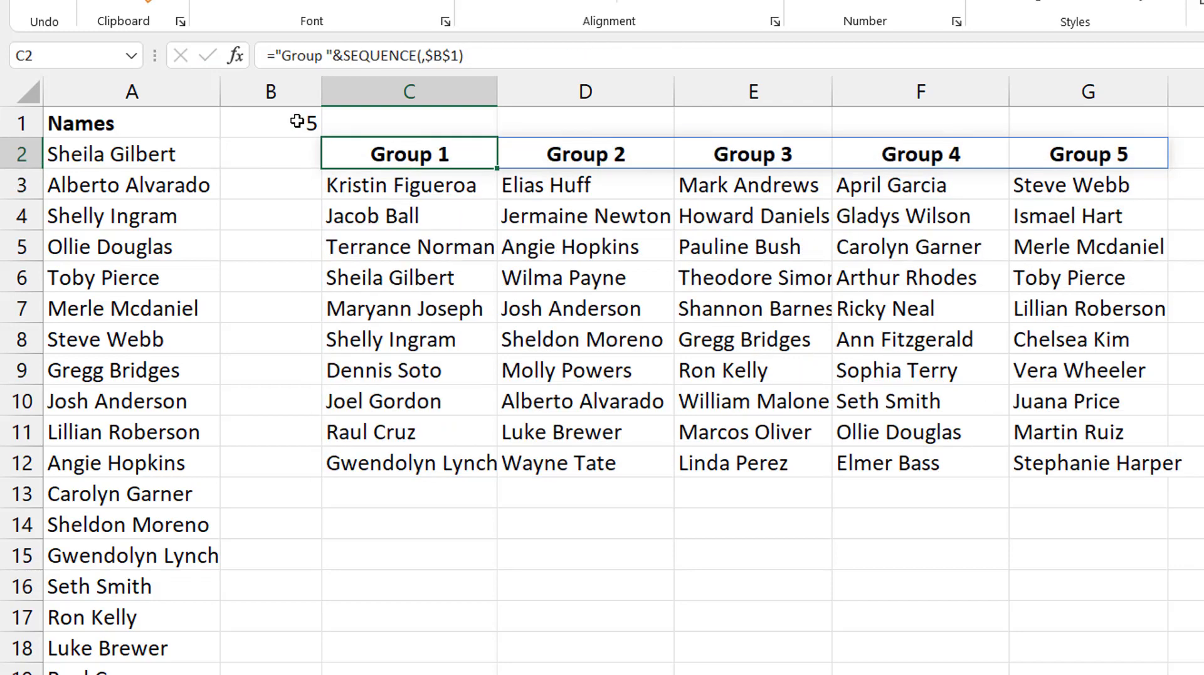
pyautogui.press('Down')
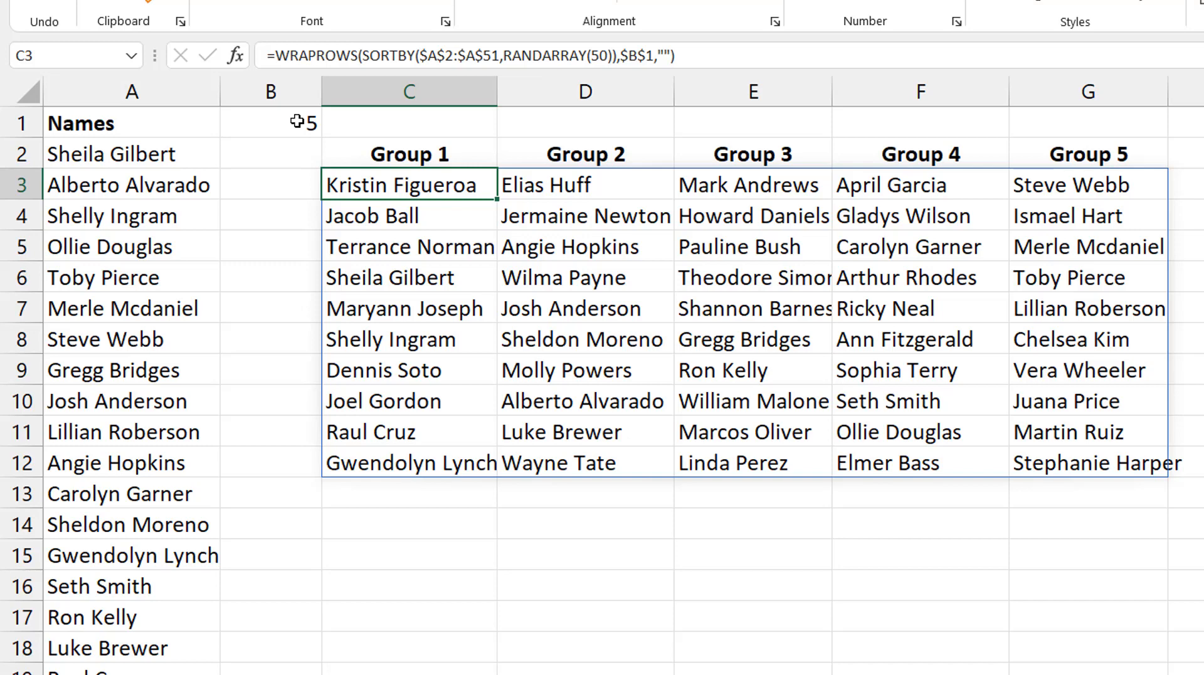
pyautogui.press('Up')
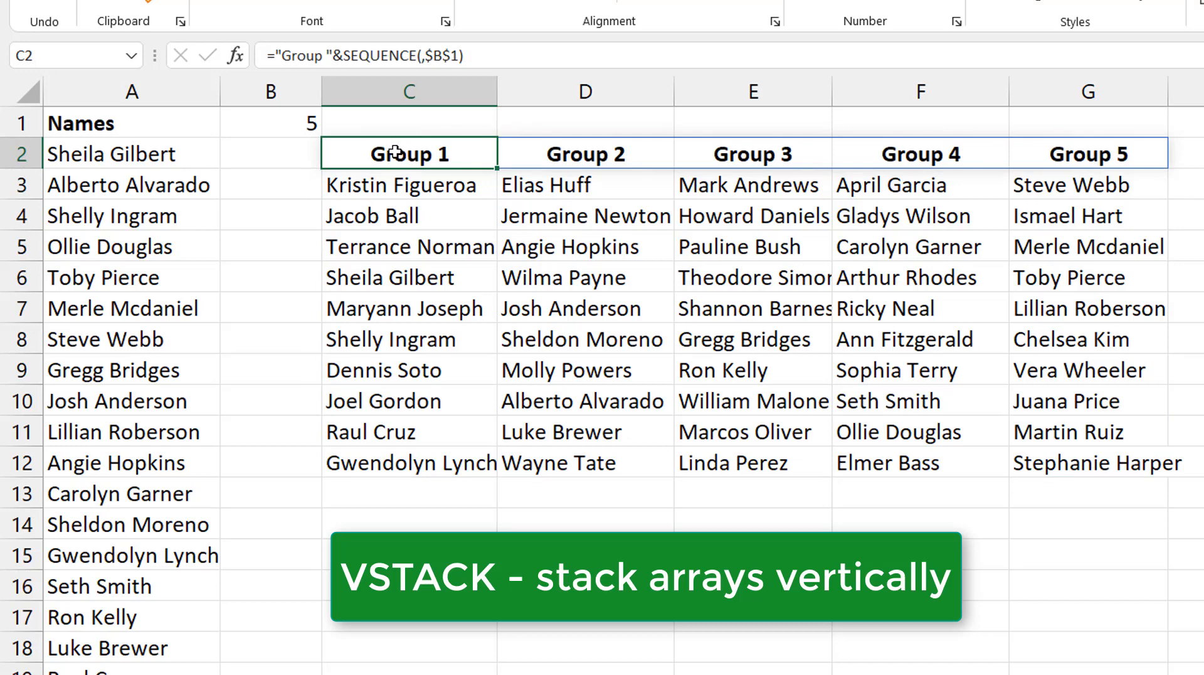
# - Copy the WRAPROWS formula text from C3 without its equals sign, leaving the cell unedited
pyautogui.click(411, 188)
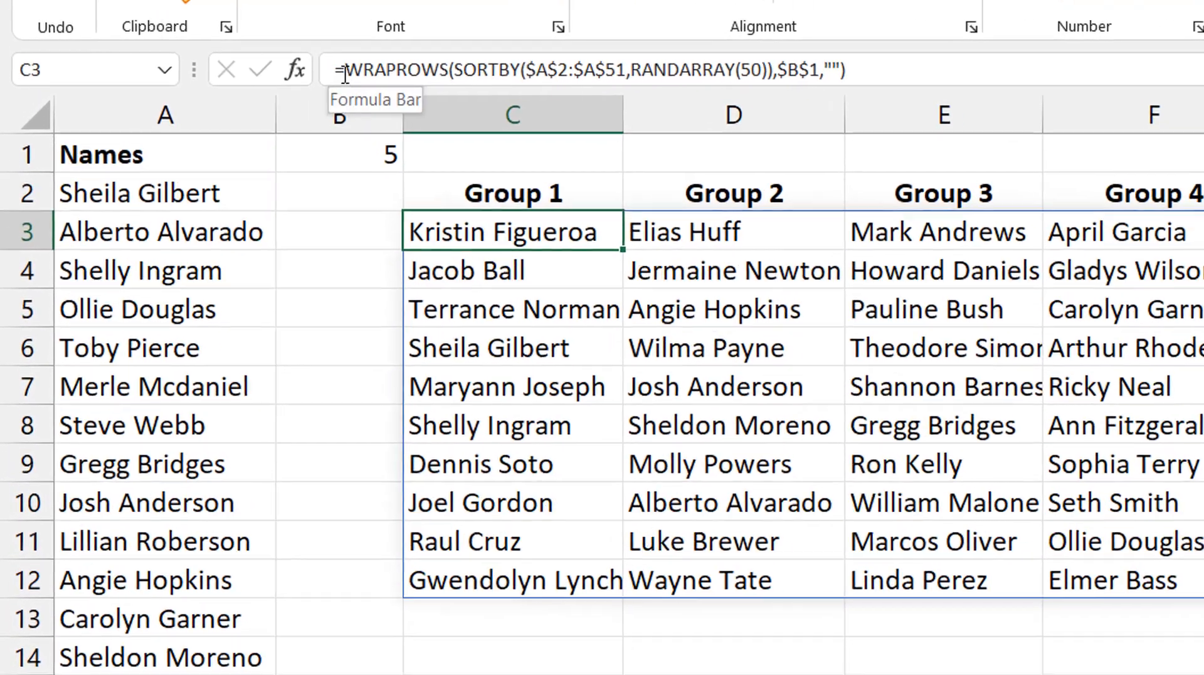
pyautogui.moveTo(274, 55); pyautogui.dragTo(712, 58)
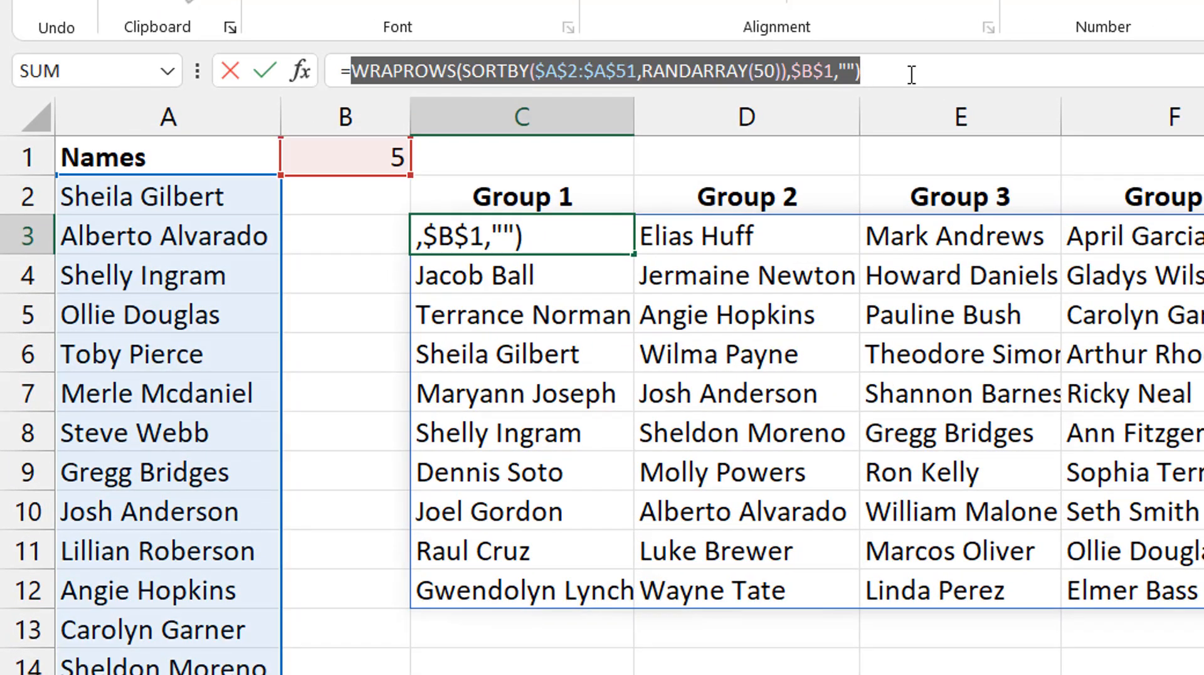
pyautogui.press('Escape')
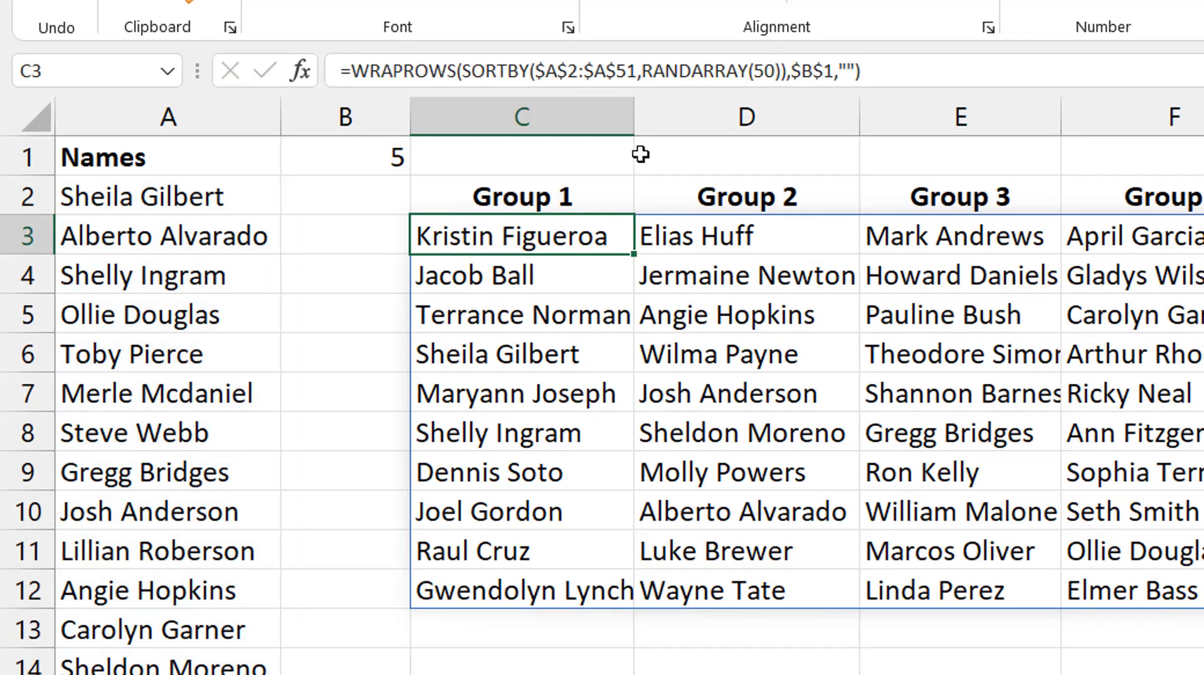
# - Wrap the headings formula in C2 in VSTACK, adding the copied WRAPROWS(SORTBY($A$2:$A$51,RANDARRAY(50)),$B$1,"") formula as its second array
pyautogui.click(574, 194)
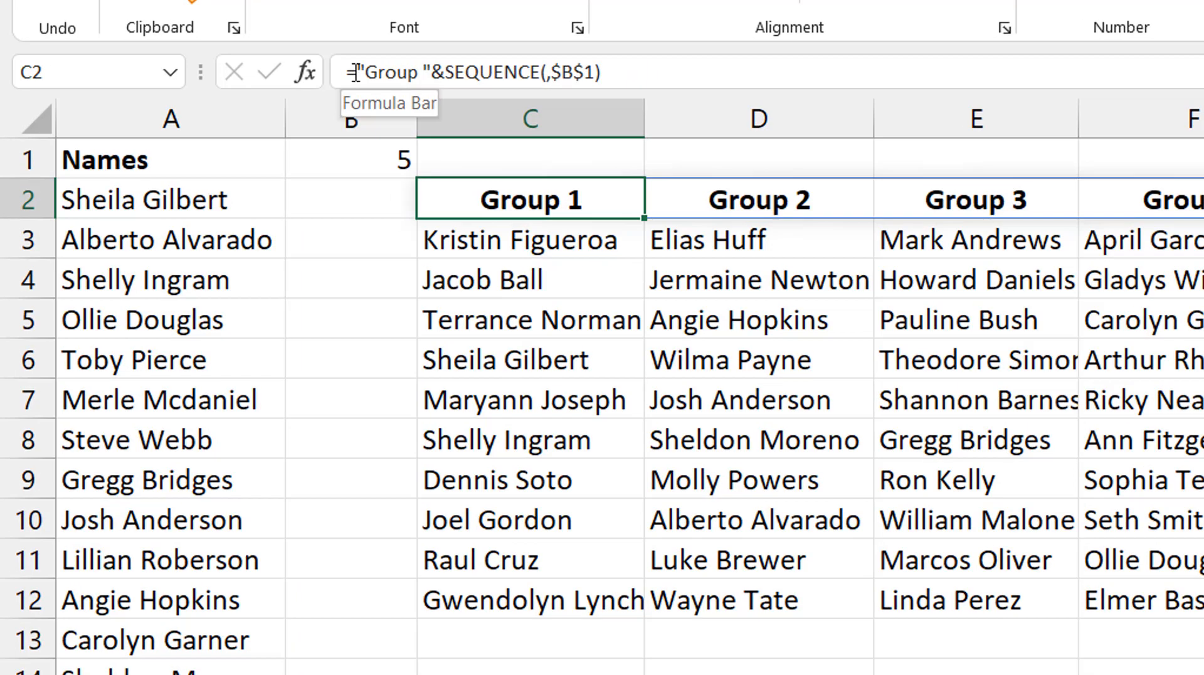
pyautogui.click(346, 71)
pyautogui.write('V')
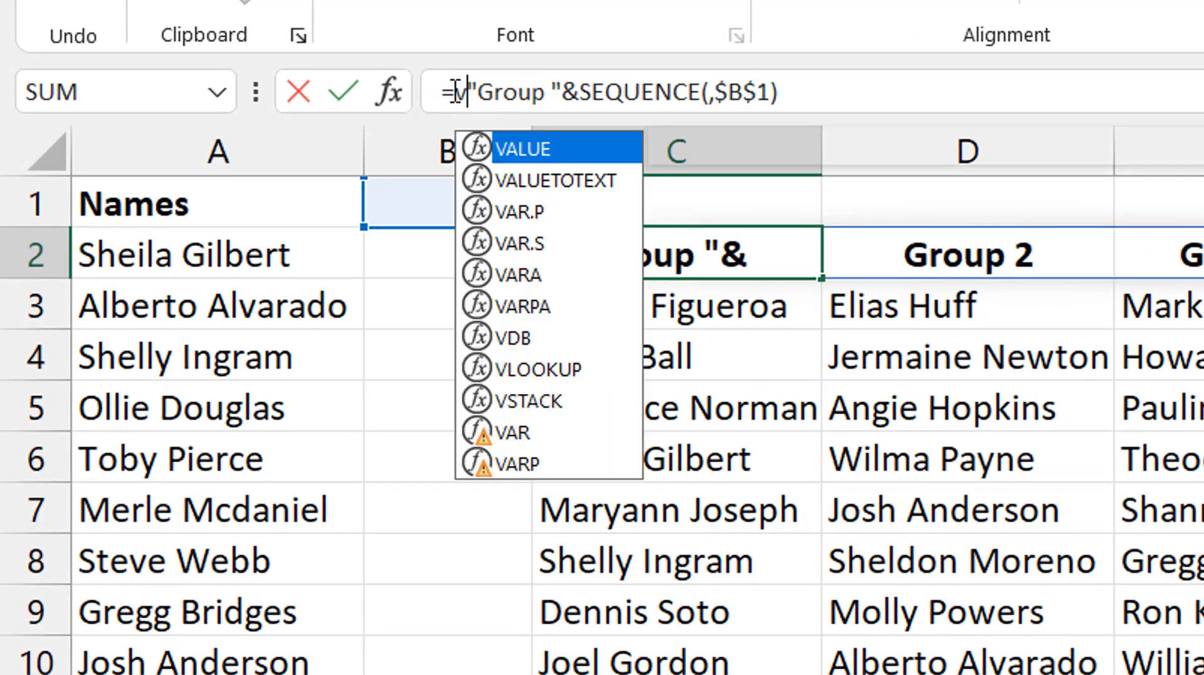
pyautogui.write('sta')
pyautogui.press('Tab')
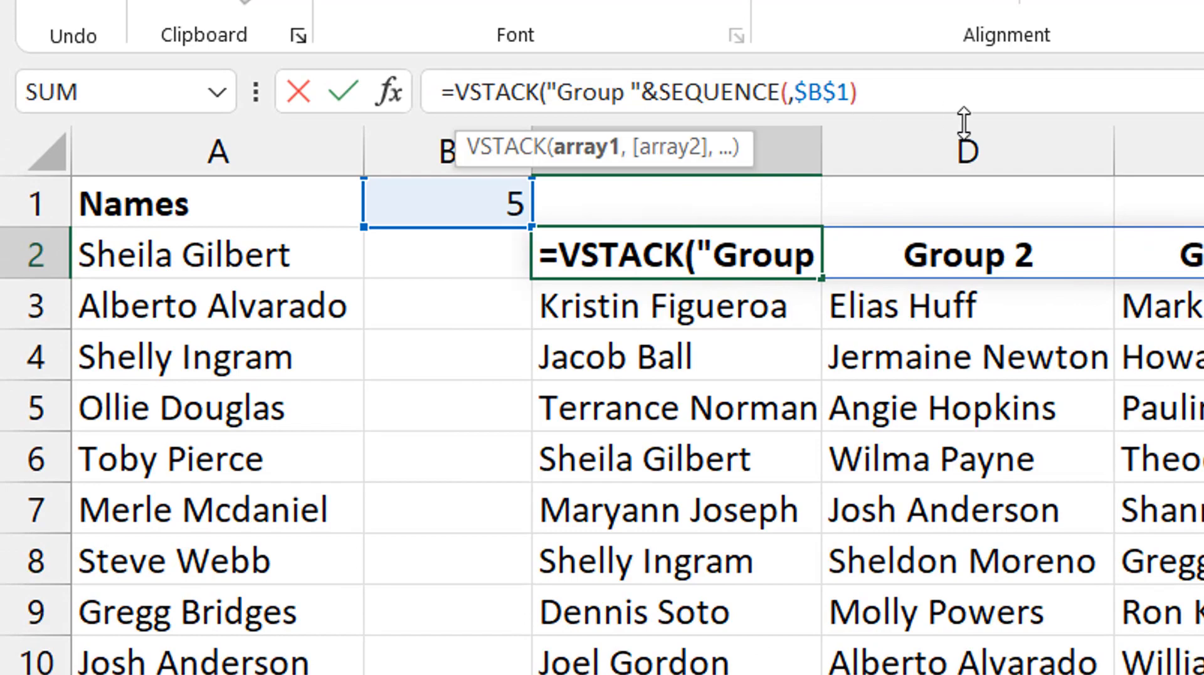
pyautogui.click(915, 93)
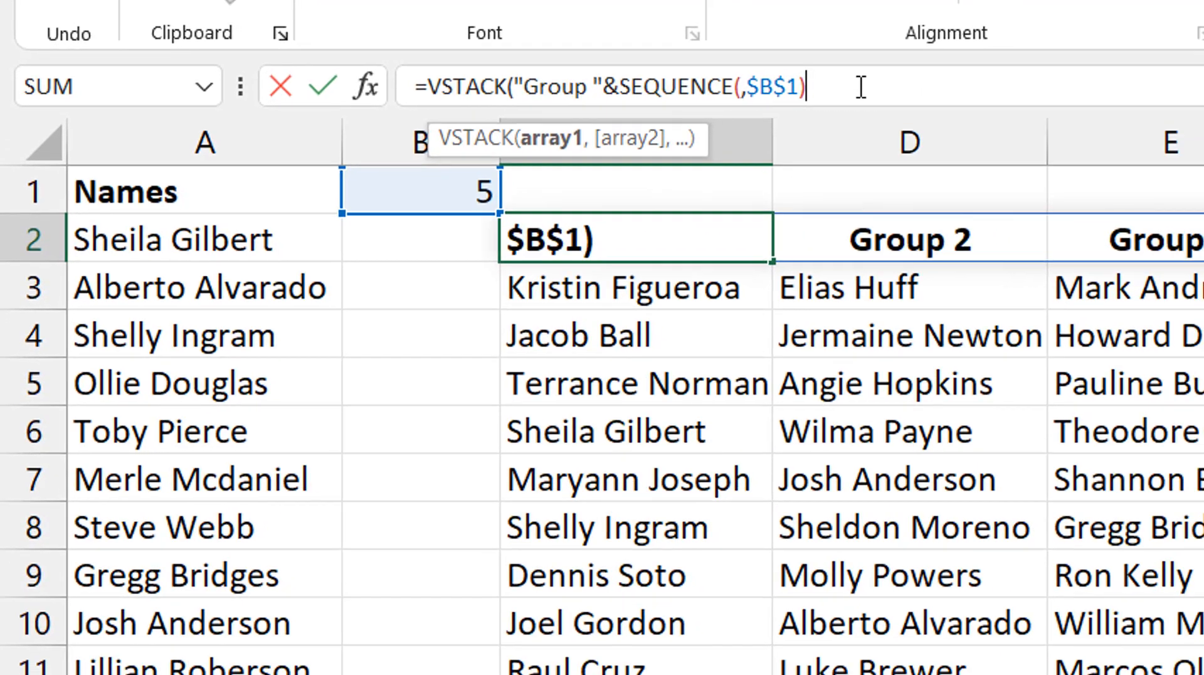
pyautogui.write(',')
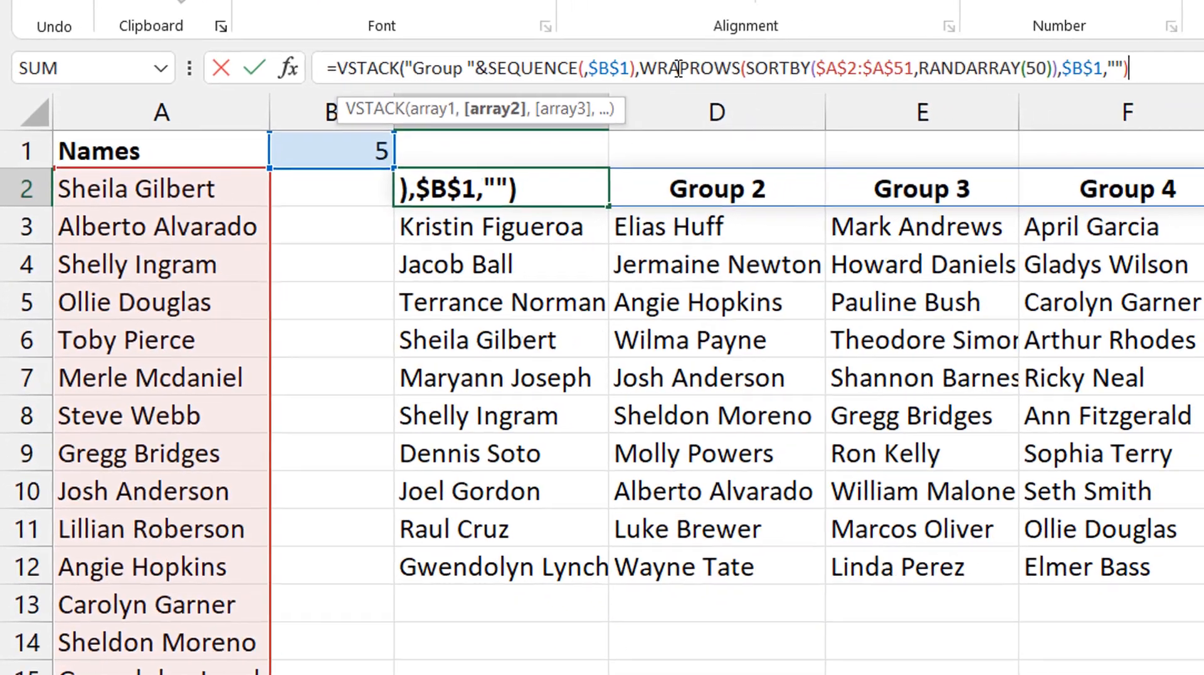
pyautogui.write(')')
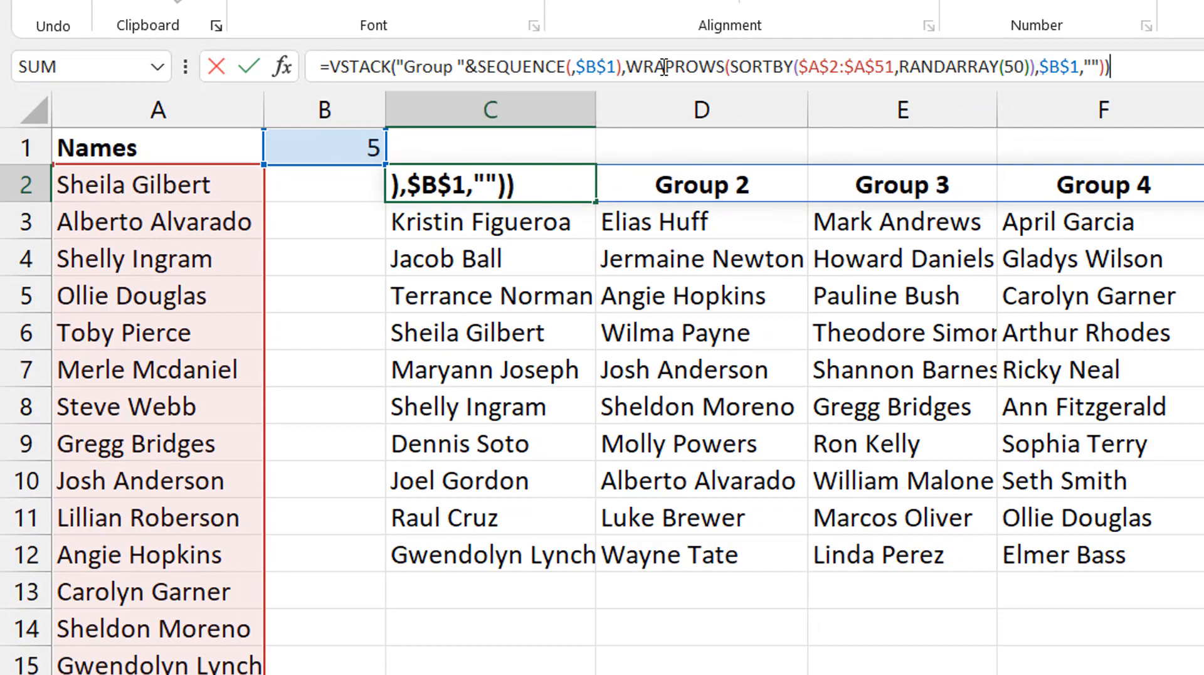
pyautogui.press('Return')
pyautogui.press('Up')
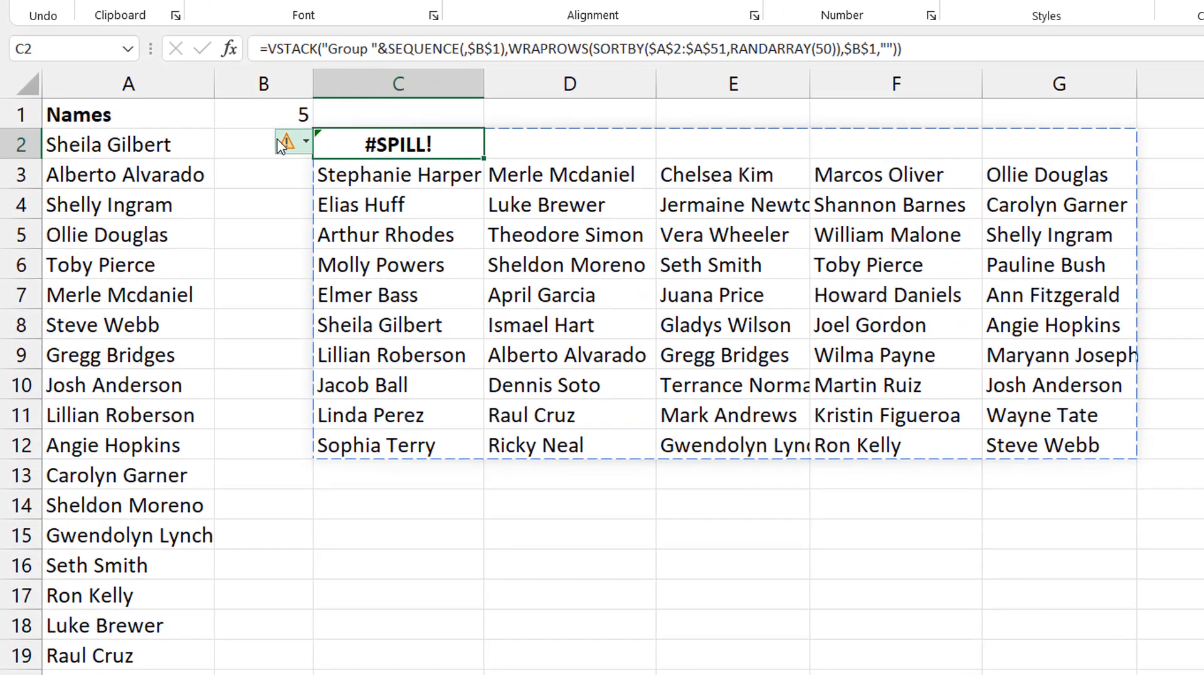
# - Select the cells obstructing the spill range of C2 and delete the old WRAPROWS array starting in C3
pyautogui.click(287, 139)
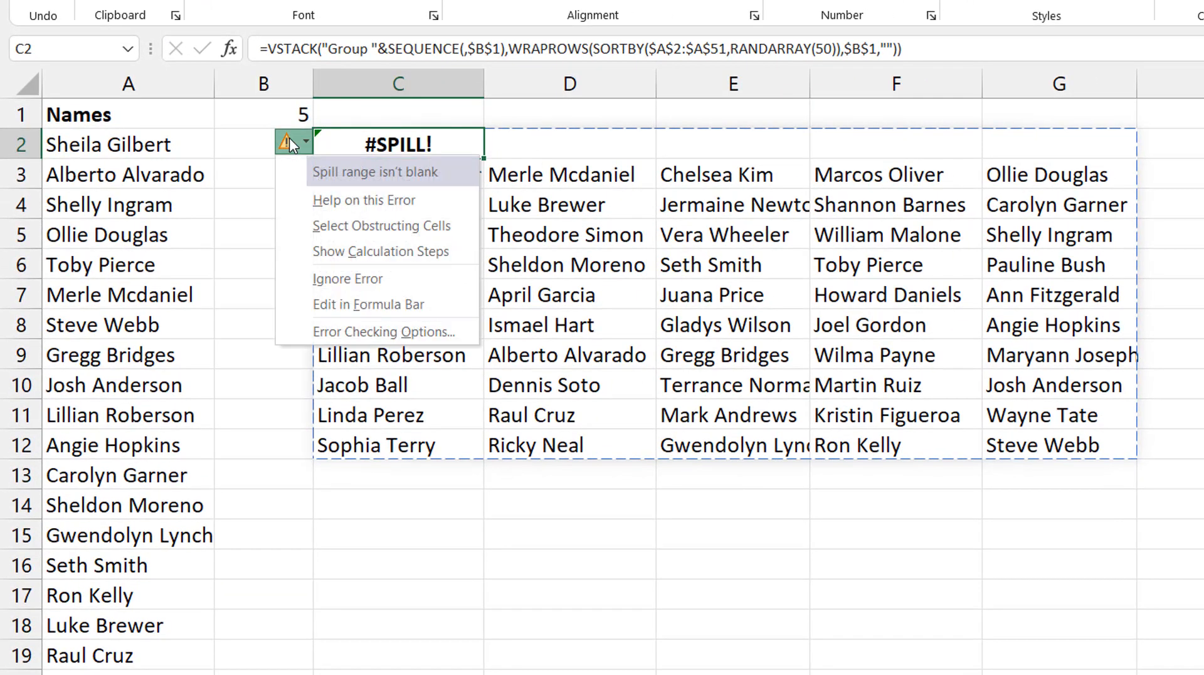
pyautogui.click(375, 224)
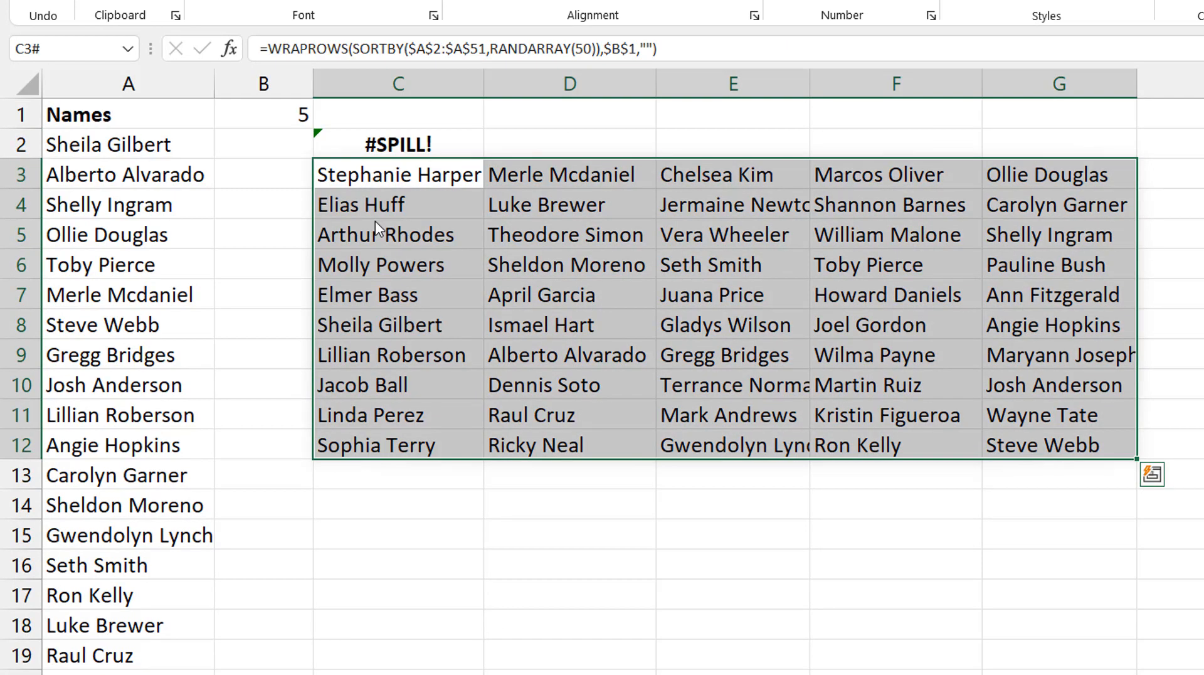
pyautogui.press('Delete')
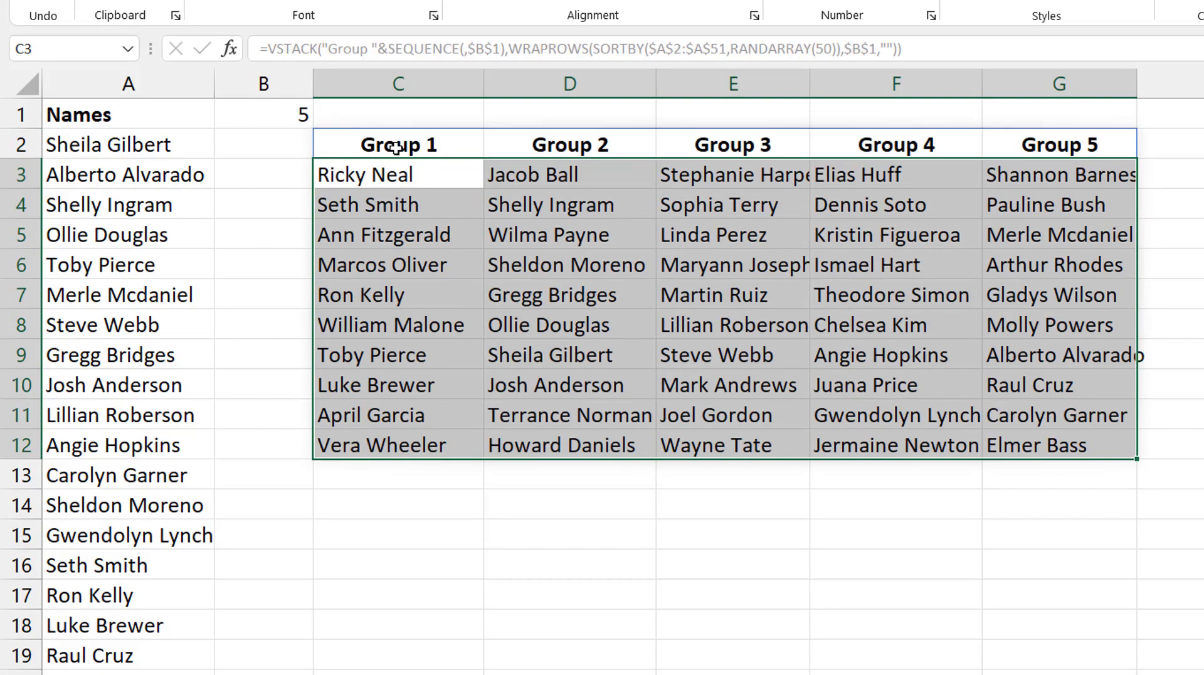
pyautogui.click(382, 144)
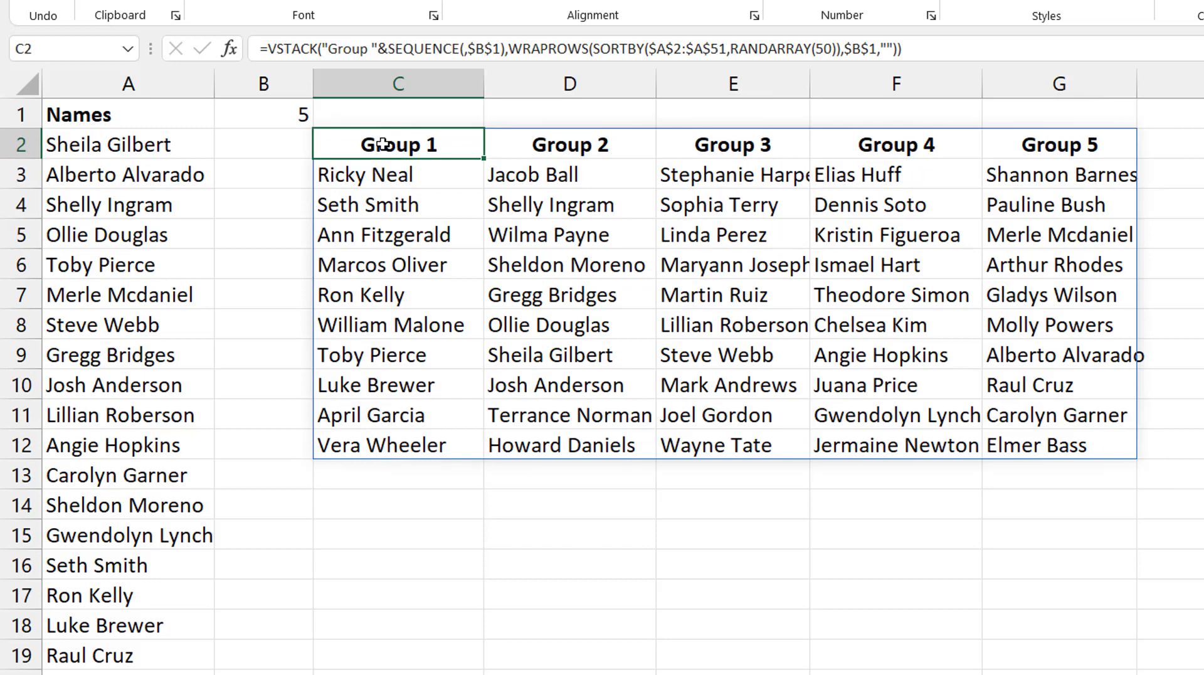
# - Test the combined VSTACK formula with 3 groups and with 2 groups in B1
pyautogui.click(283, 110)
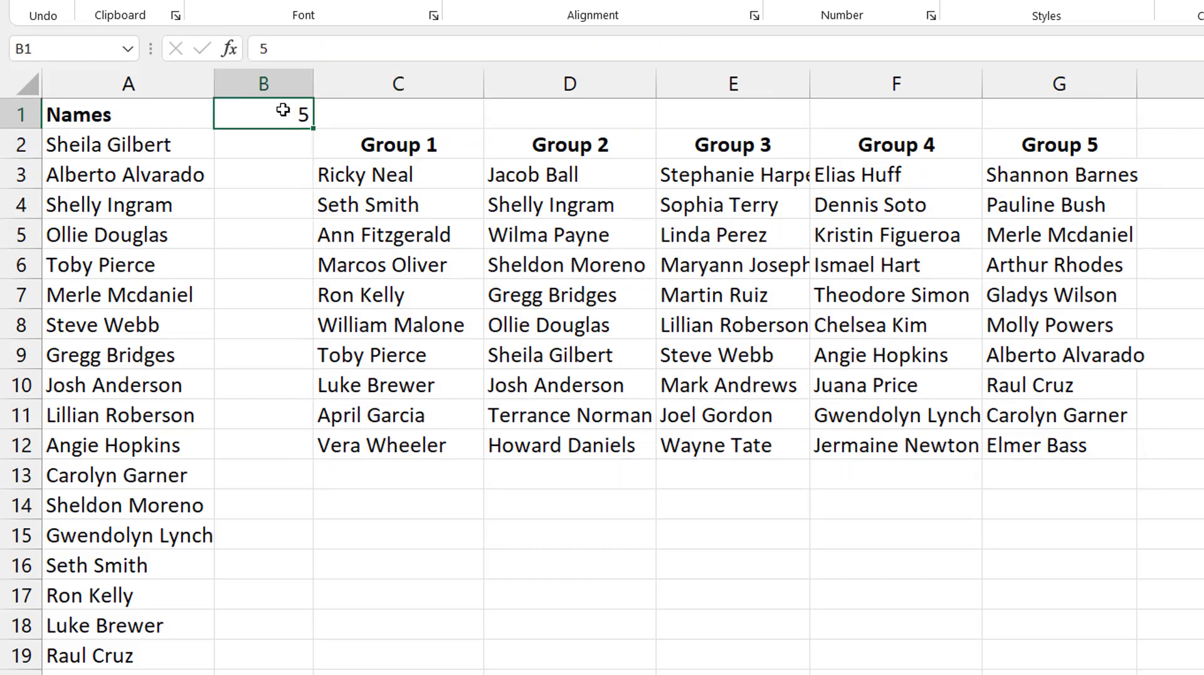
pyautogui.write('3')
pyautogui.press('Return')
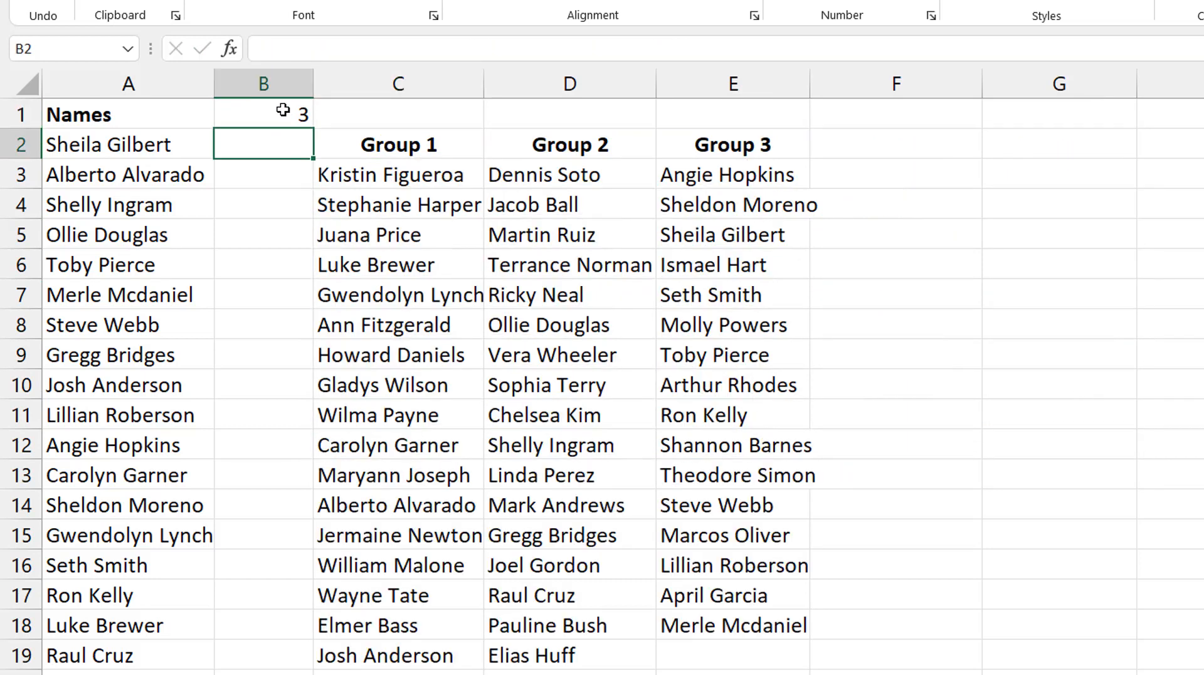
pyautogui.click(283, 110)
pyautogui.write('2')
pyautogui.hotkey('ctrl', 'Return')
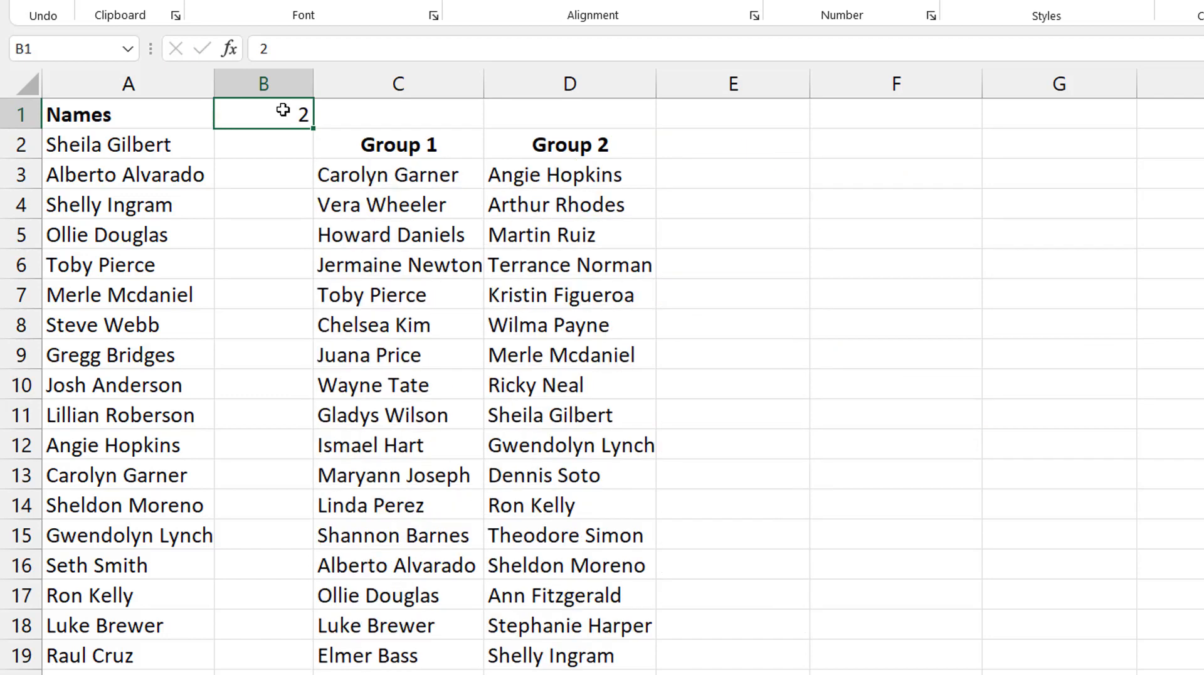
# - Set the number of groups in B1 to 6 and select the VSTACK formula cell C2
pyautogui.write('6')
pyautogui.press('Tab')
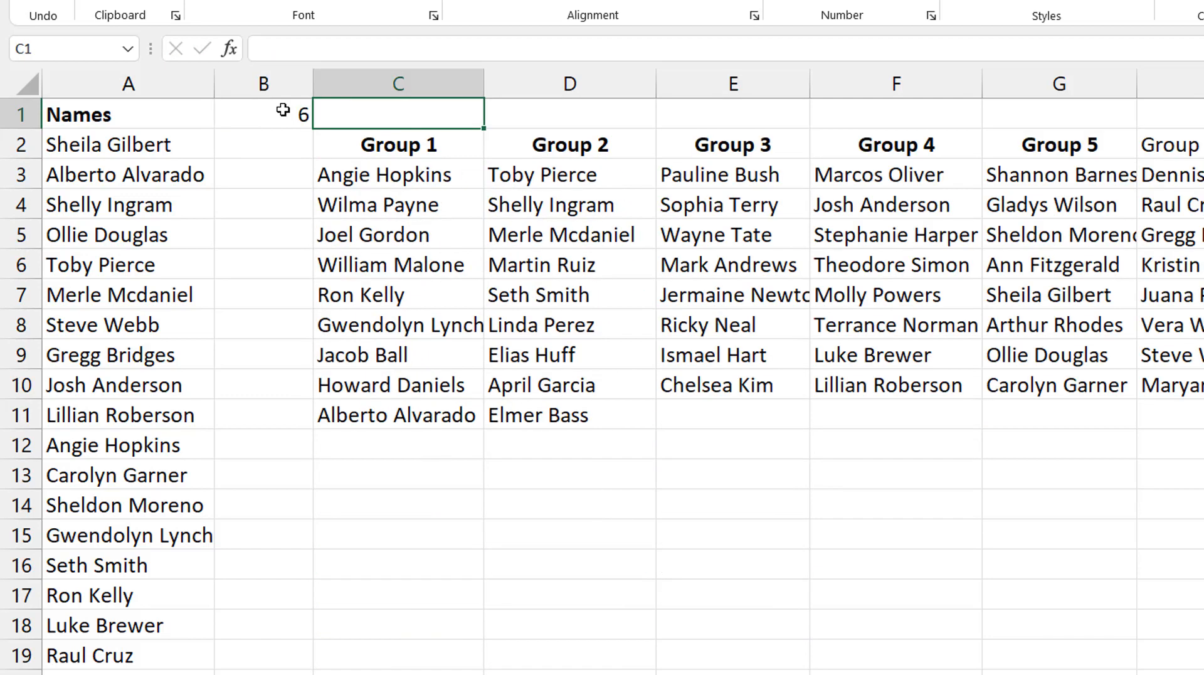
pyautogui.press('Down')
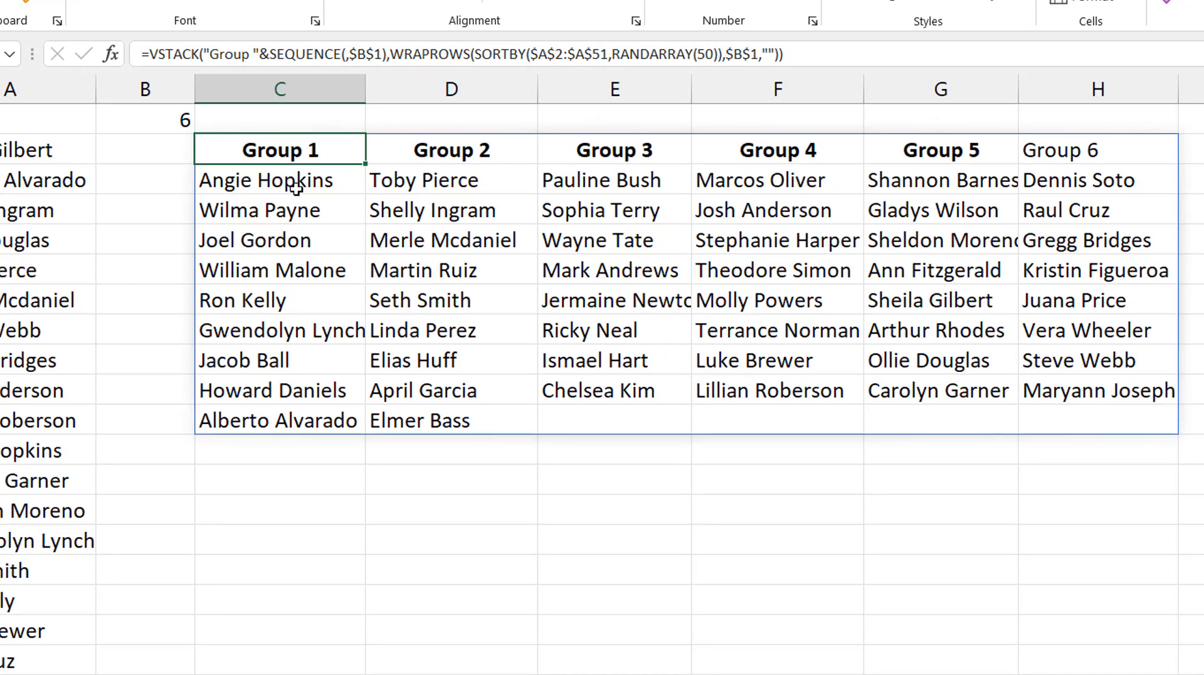
pyautogui.press('Down')
pyautogui.press('Right')
pyautogui.press('Up')
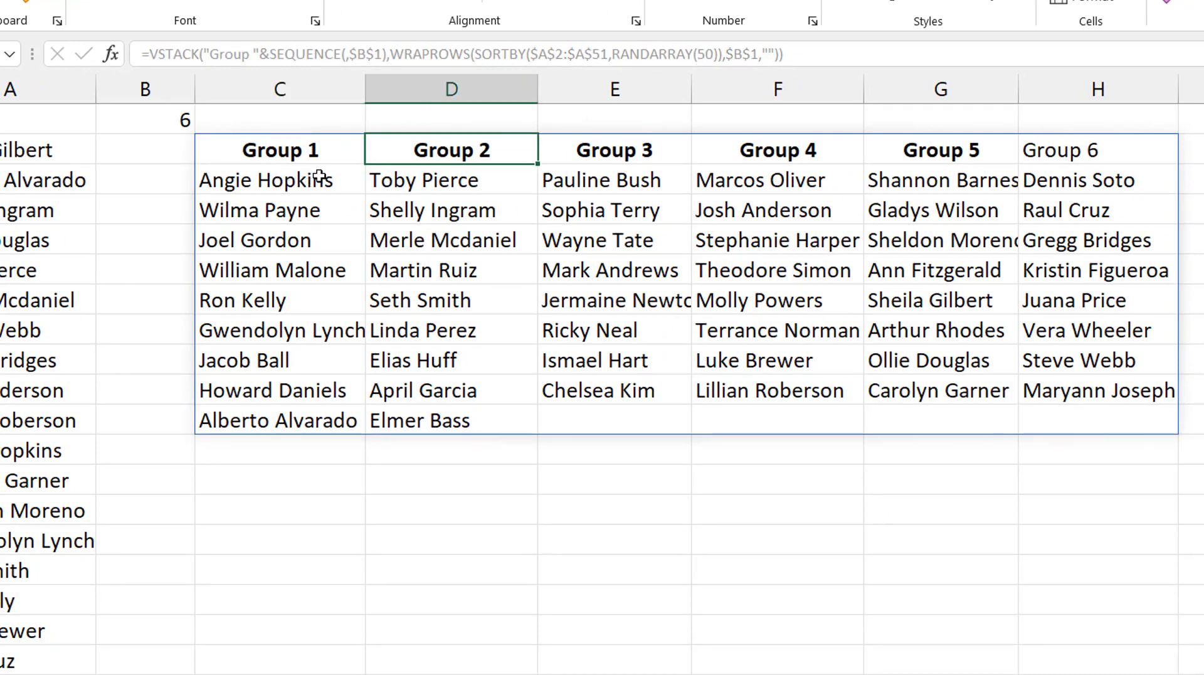
pyautogui.press('Left')
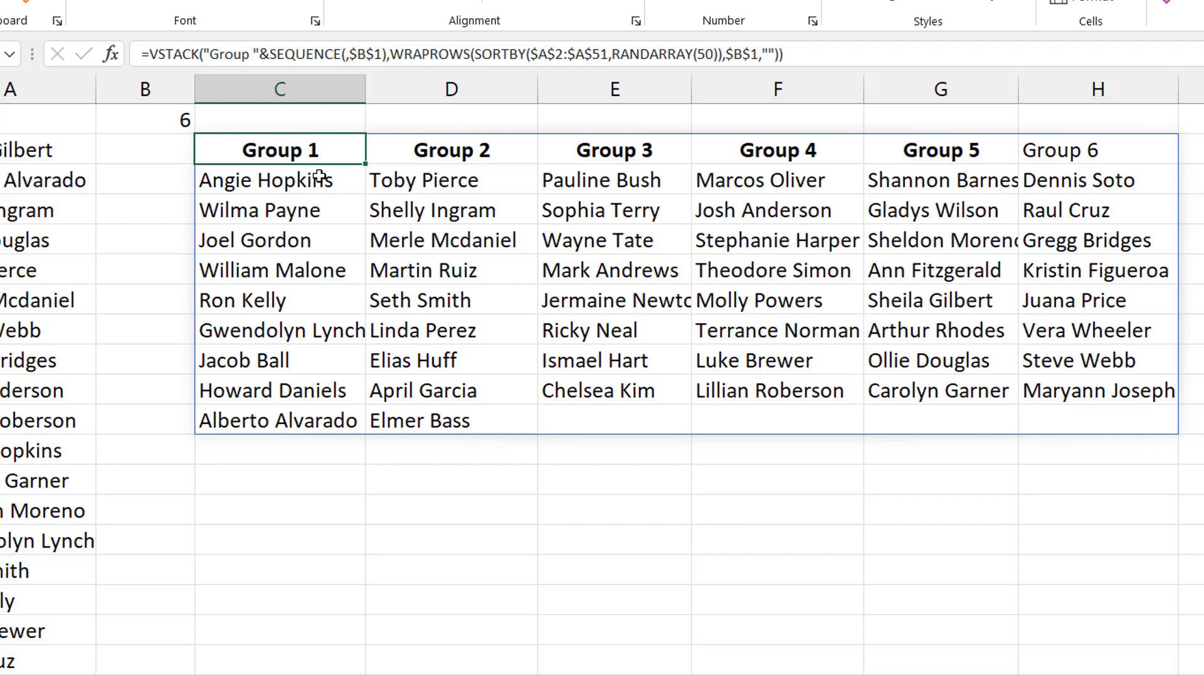